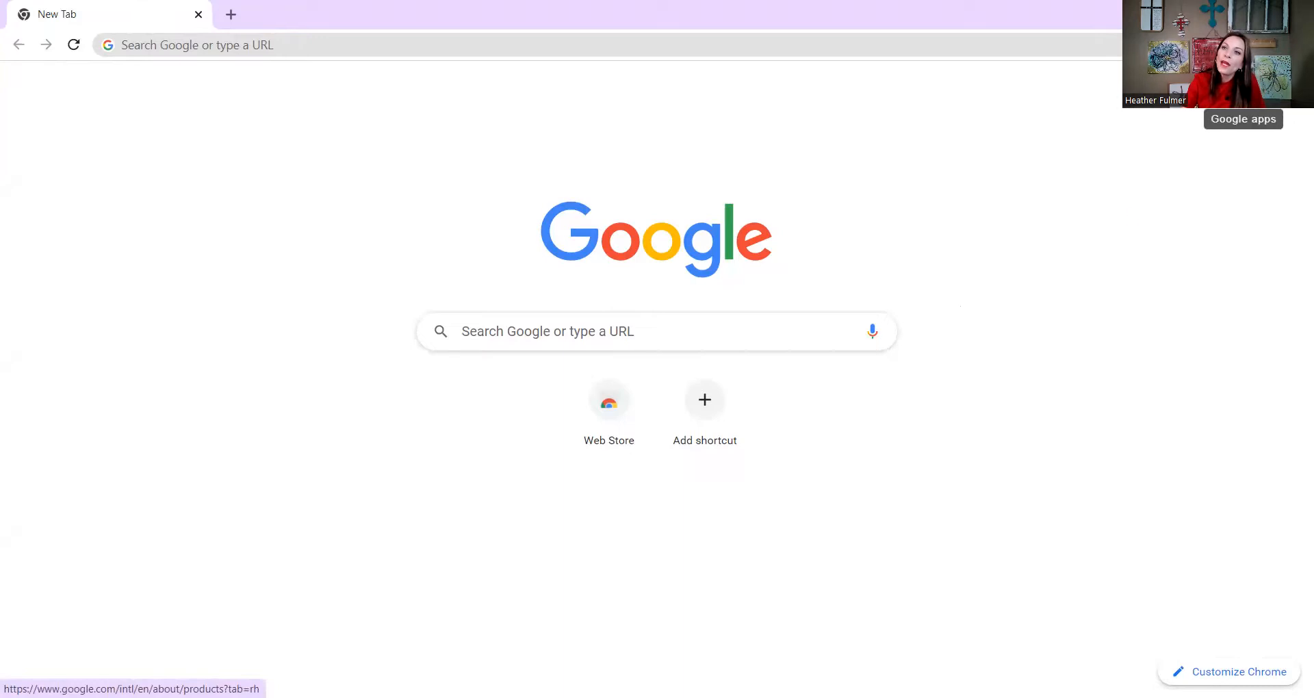
Open Google Docs from the Google apps launcher in Chrome.
left_click(1244, 84)
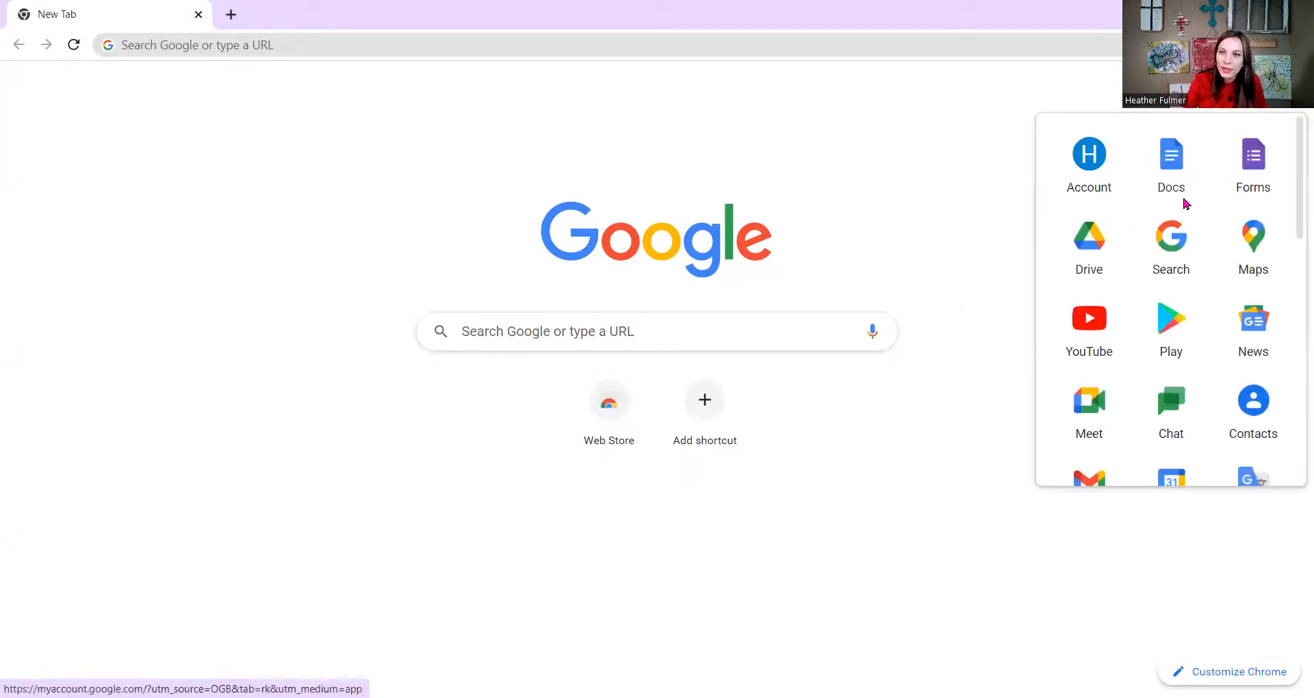
mouse_move(1178, 179)
left_mouse_down()
mouse_move(1141, 295)
mouse_move(1187, 506)
mouse_move(1129, 543)
mouse_move(1118, 476)
mouse_move(1189, 314)
mouse_move(1175, 180)
left_mouse_up()
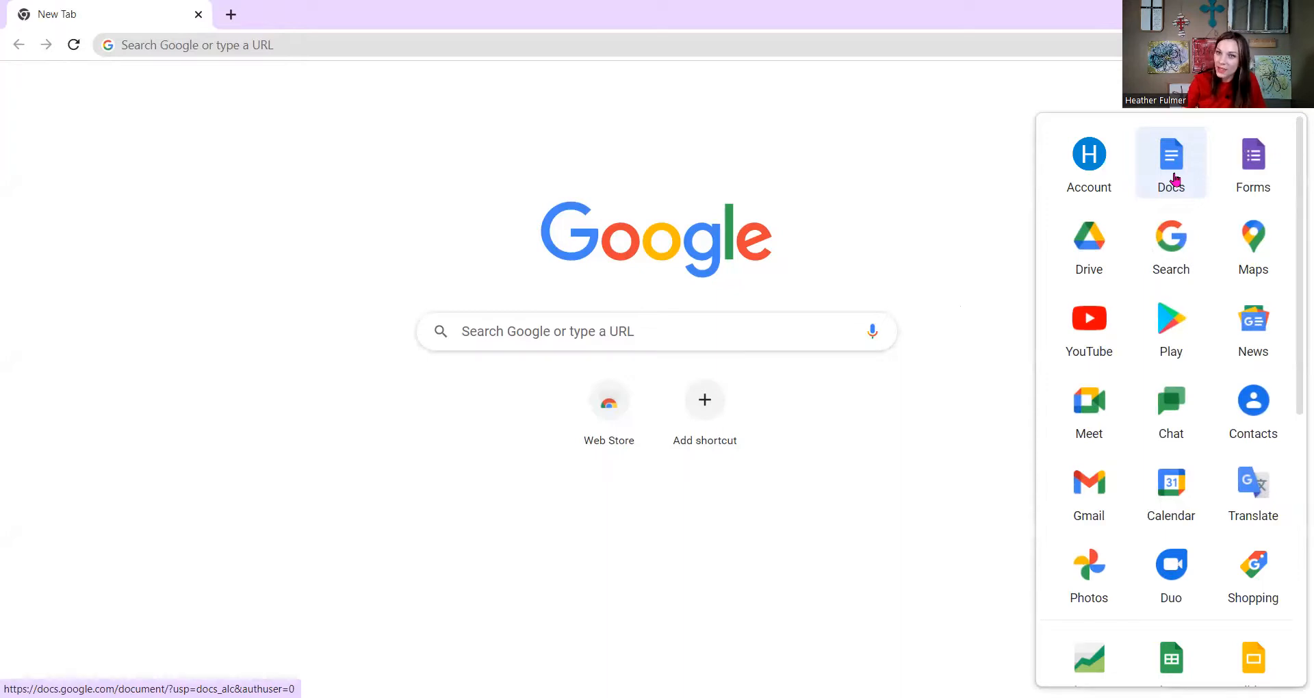
left_click(1176, 179)
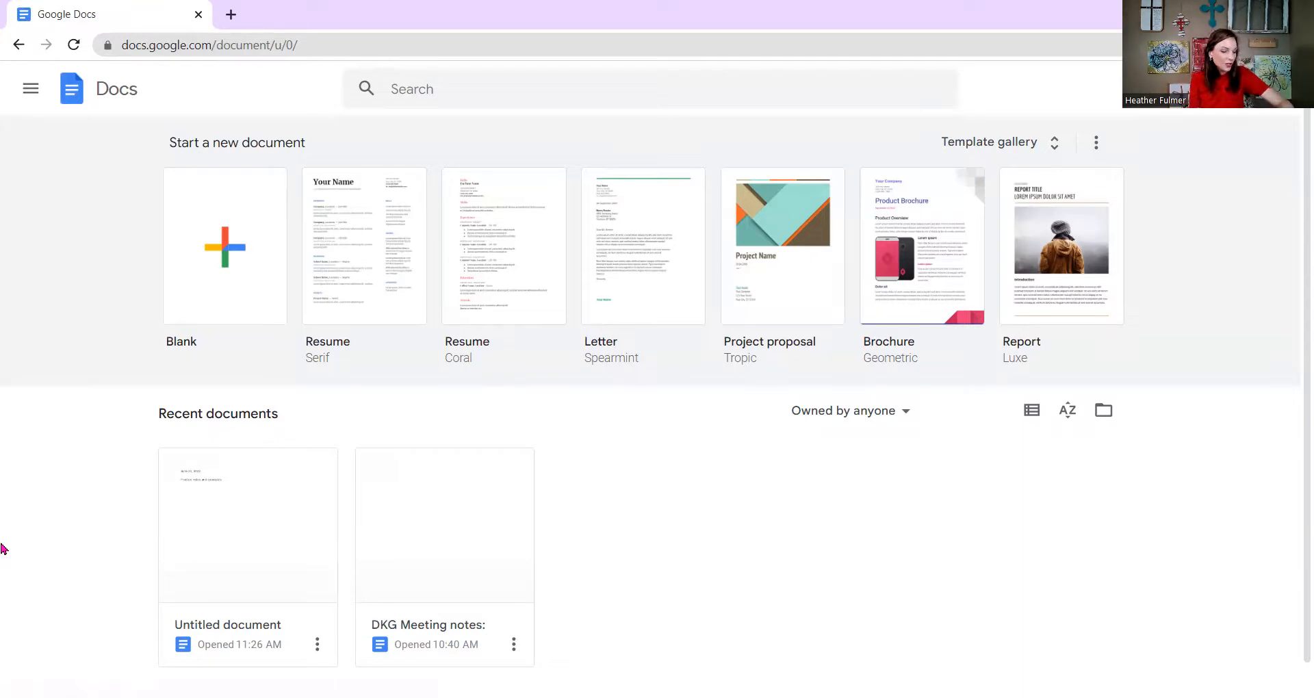
Create a blank document with 'June 20, 2022', 'DKG Example' and a line of random sample text.
left_click(225, 276)
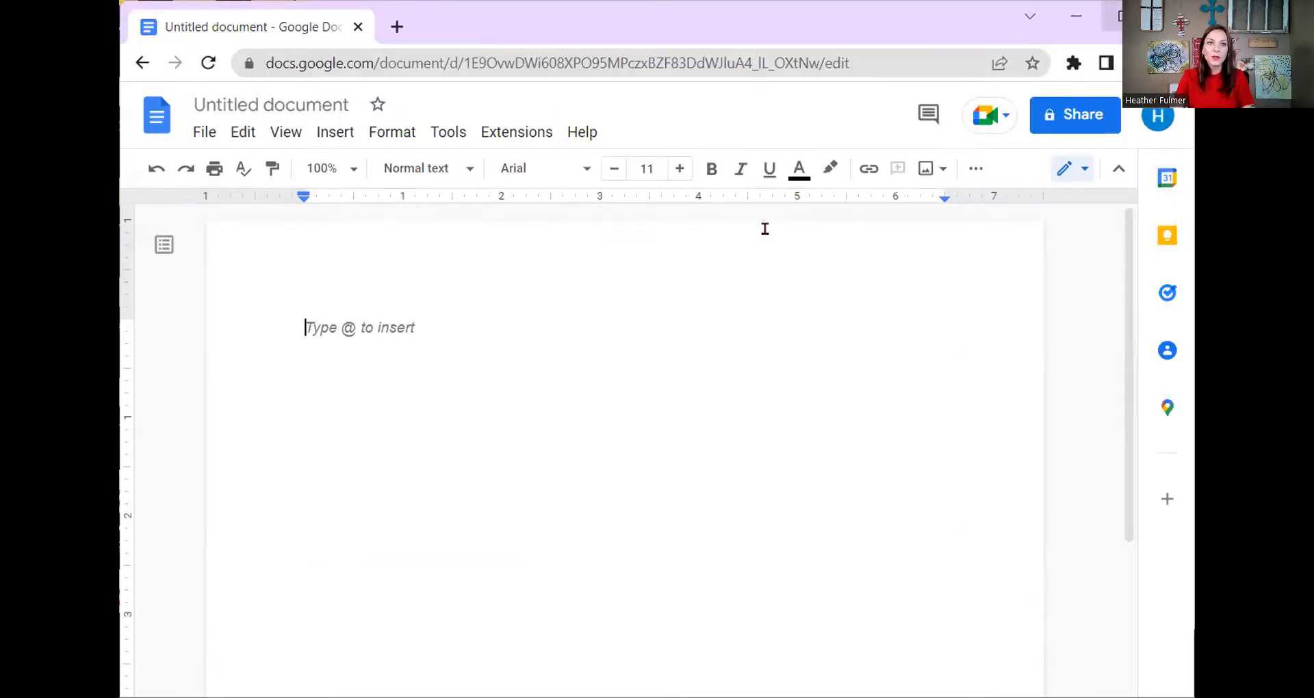
type("June")
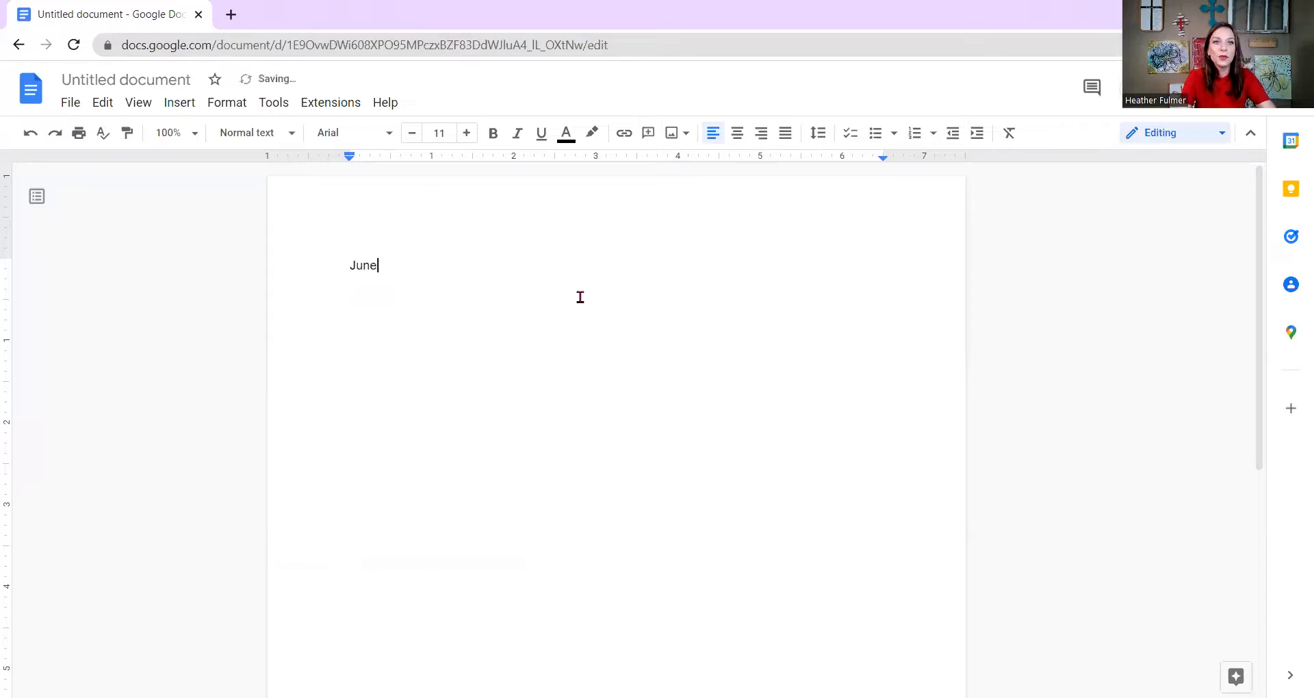
type(" 20, 2022")
key("Return")
type("Dk")
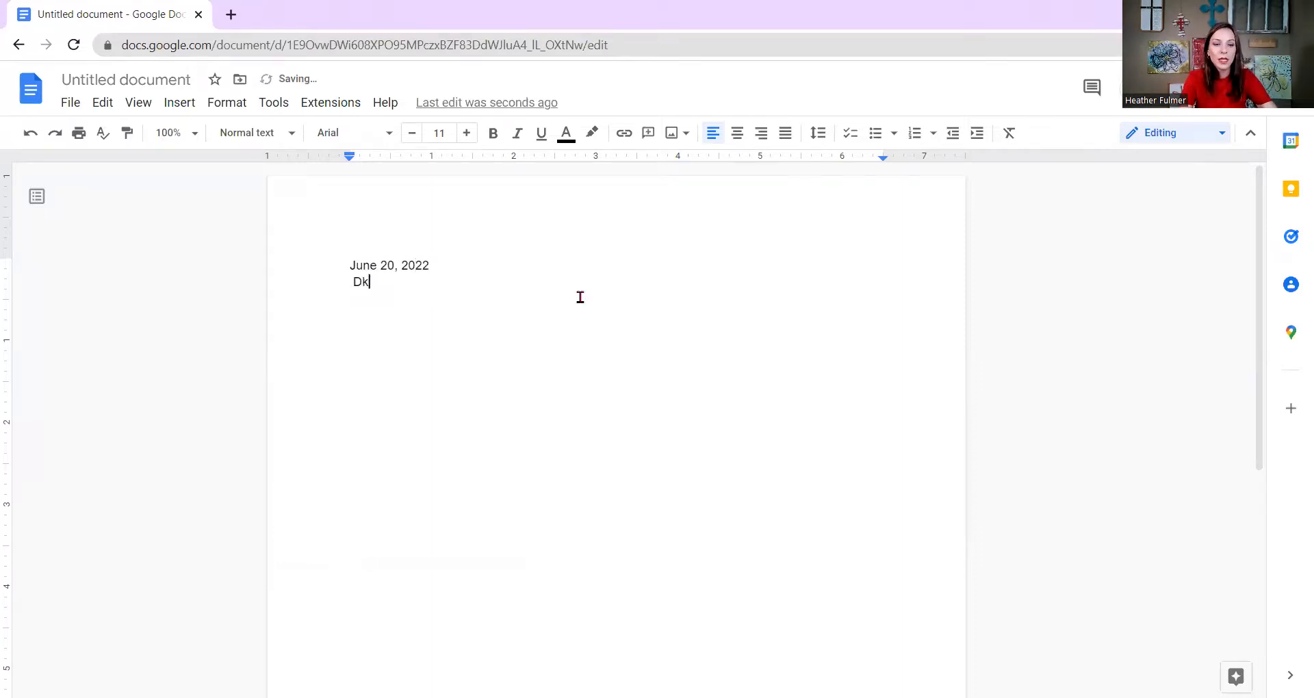
type("K")
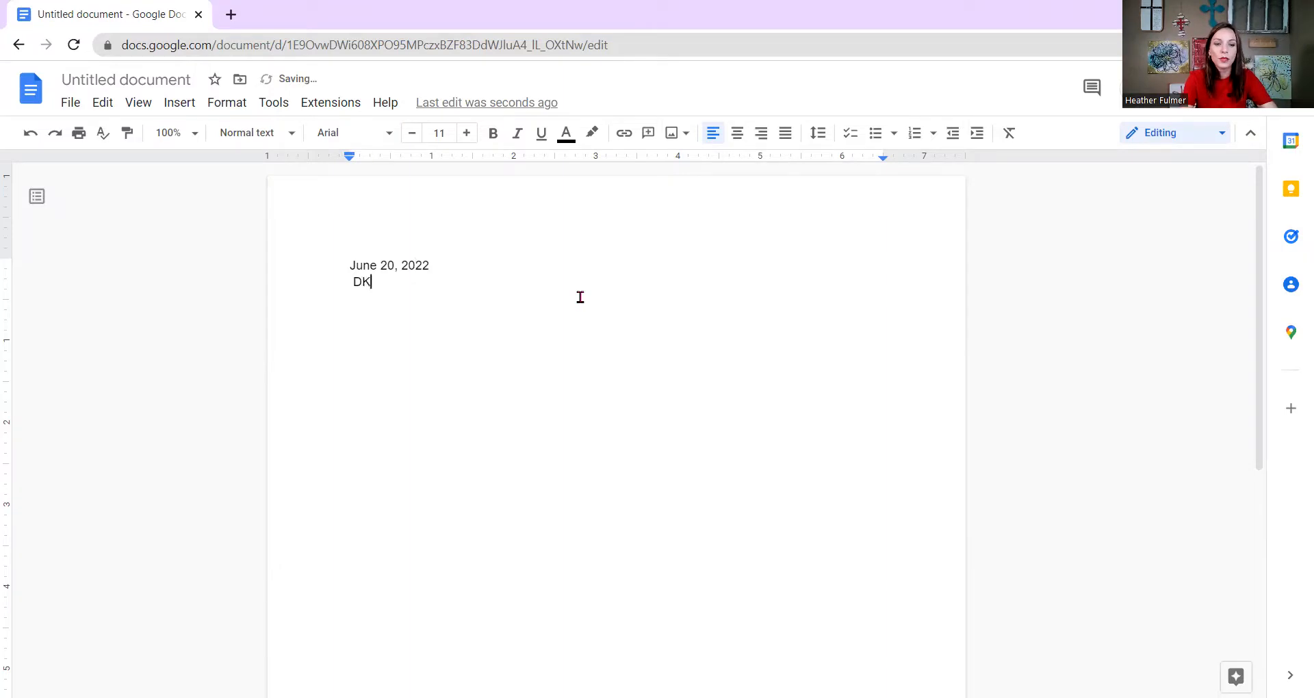
type("G Example")
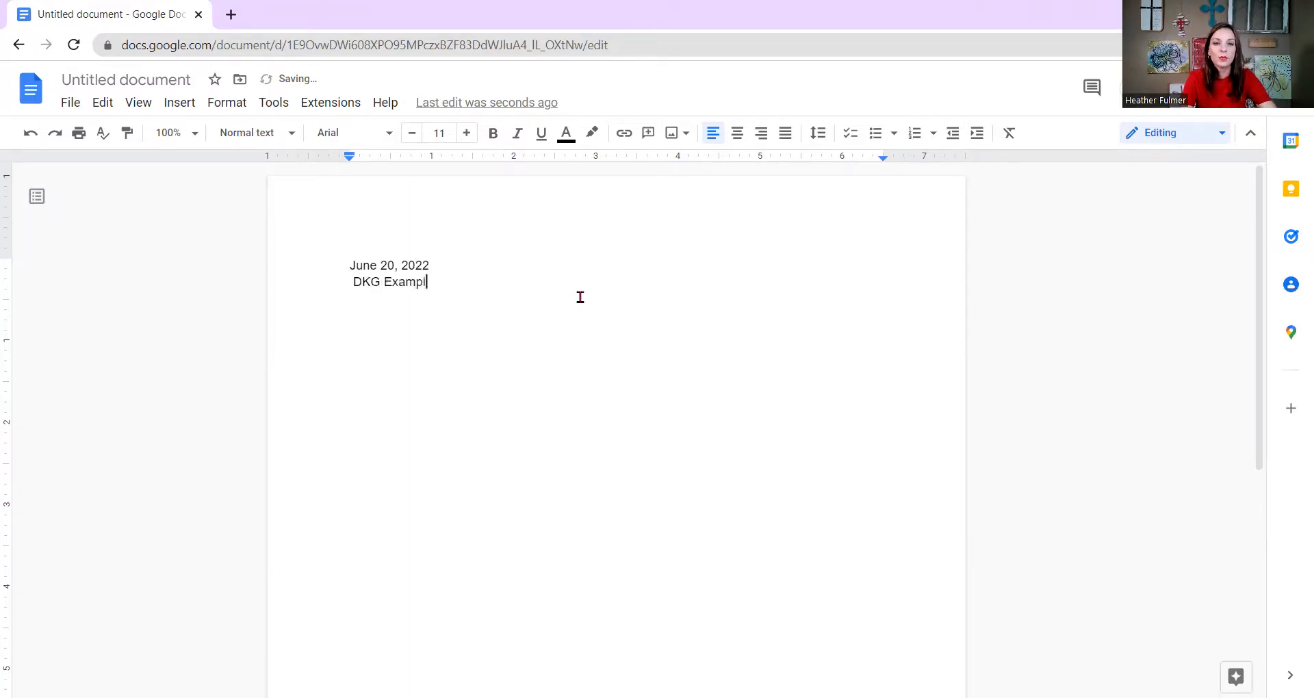
key("Return")
key("Return")
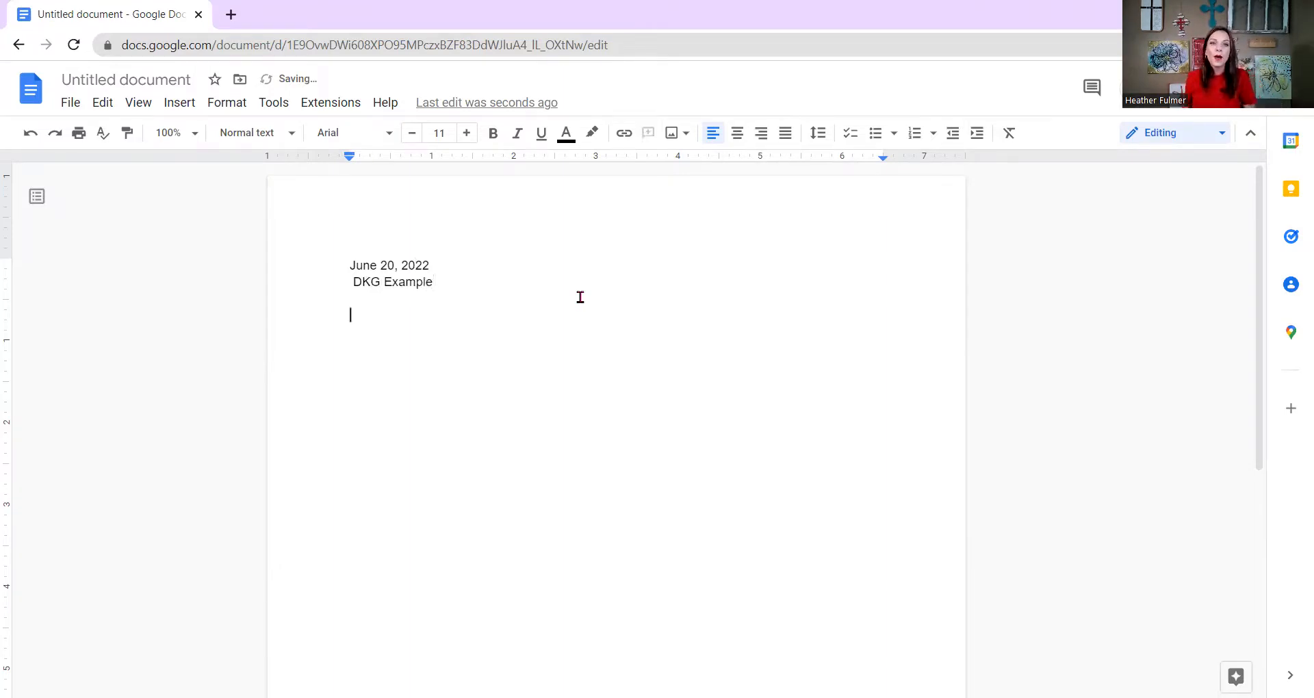
type("Sduhg sdiu fs;reg ;ifg rgn oi")
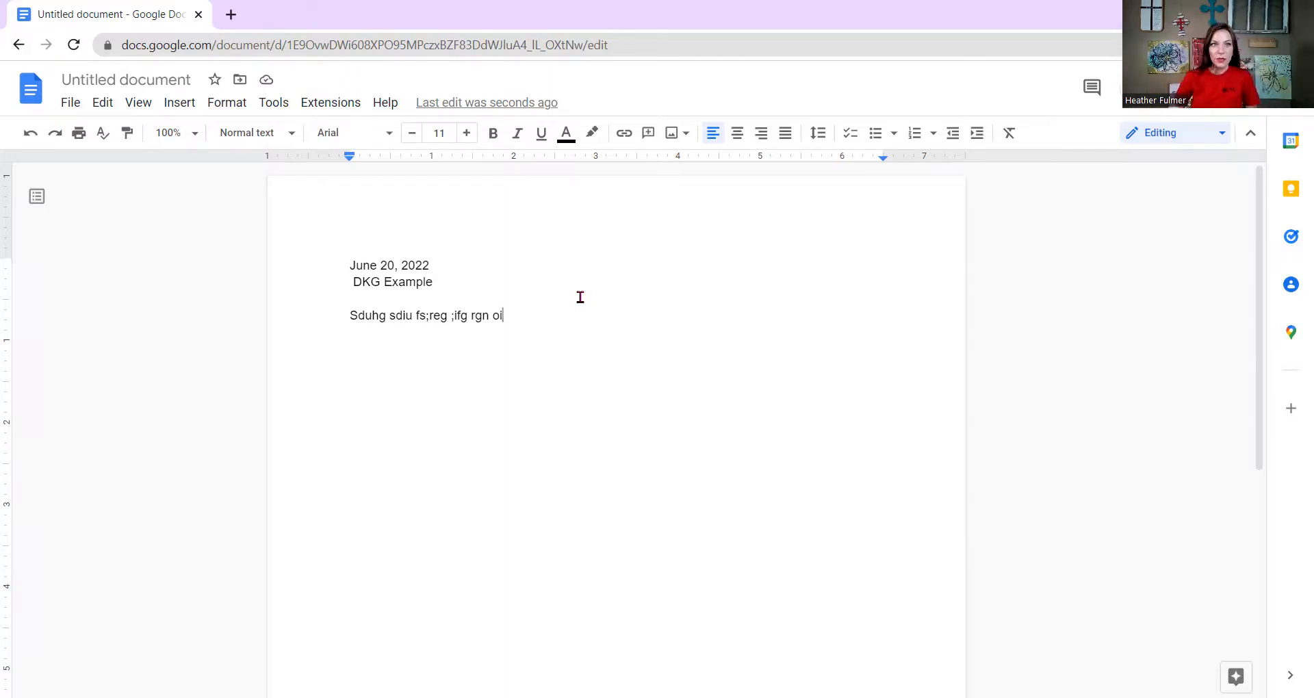
Title the untitled document 'June 20, 2022' using the suggested name.
left_click(141, 81)
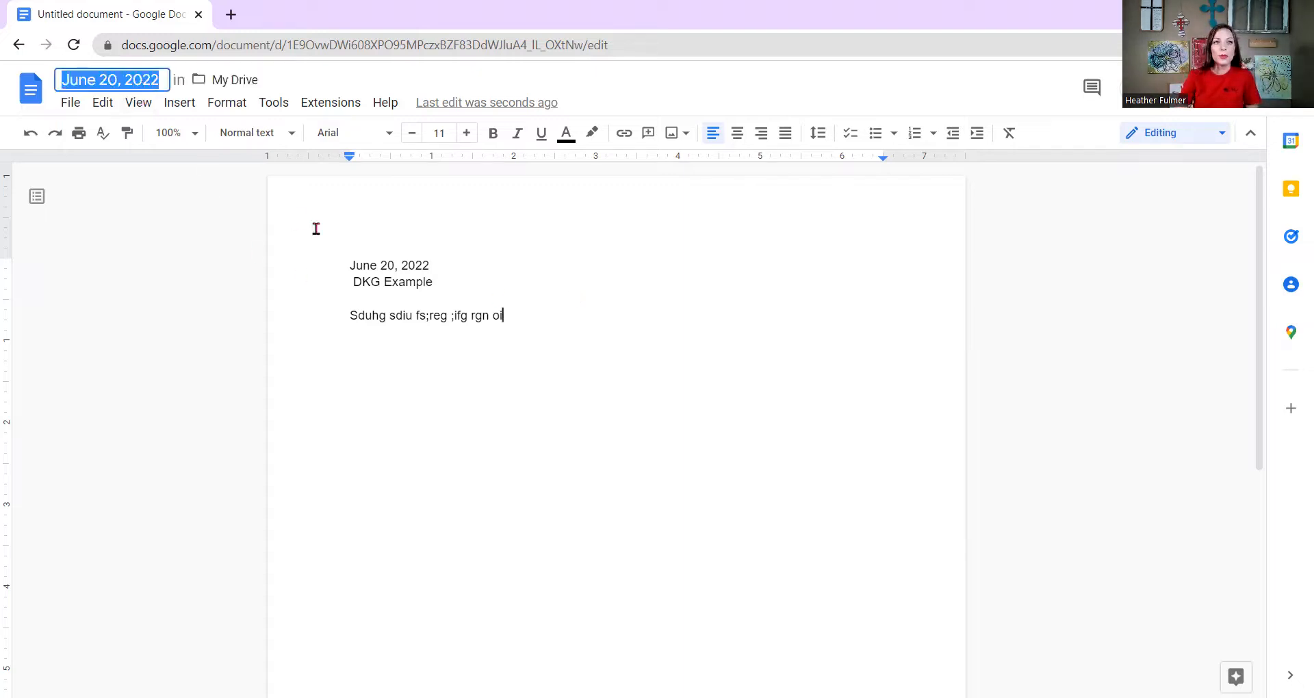
left_click(107, 81)
left_click_drag(335, 258, 441, 269)
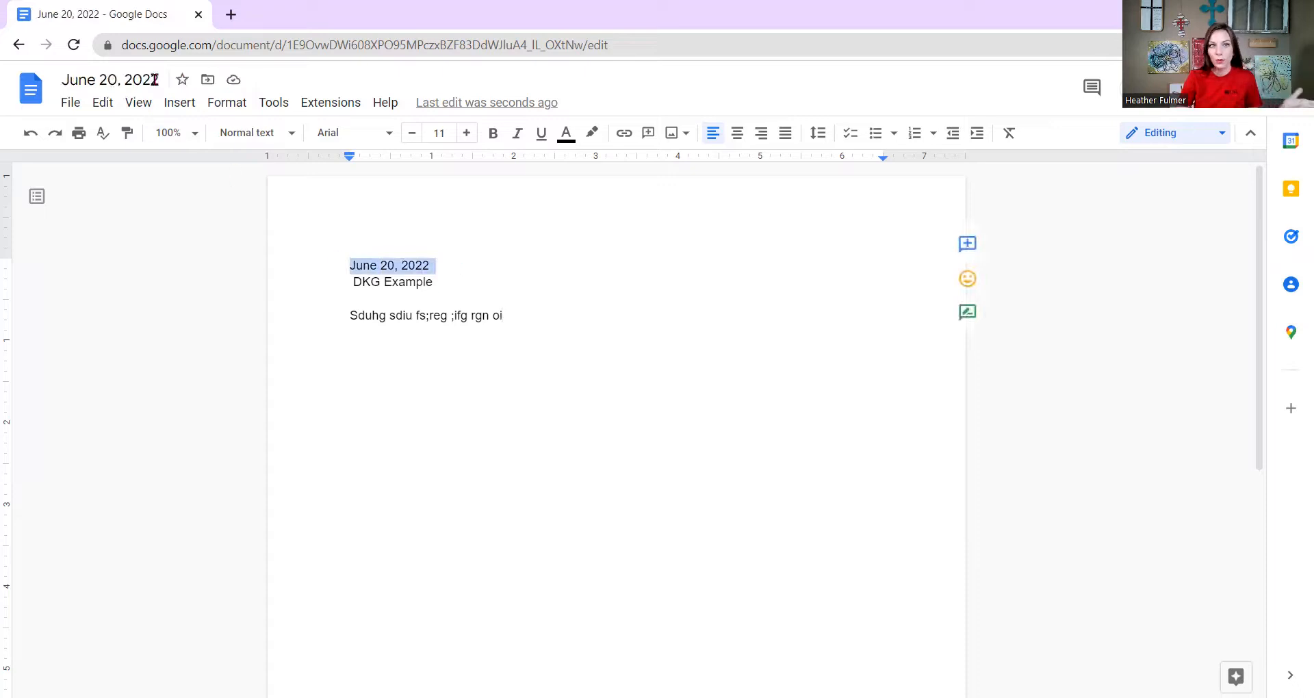
left_click(149, 78)
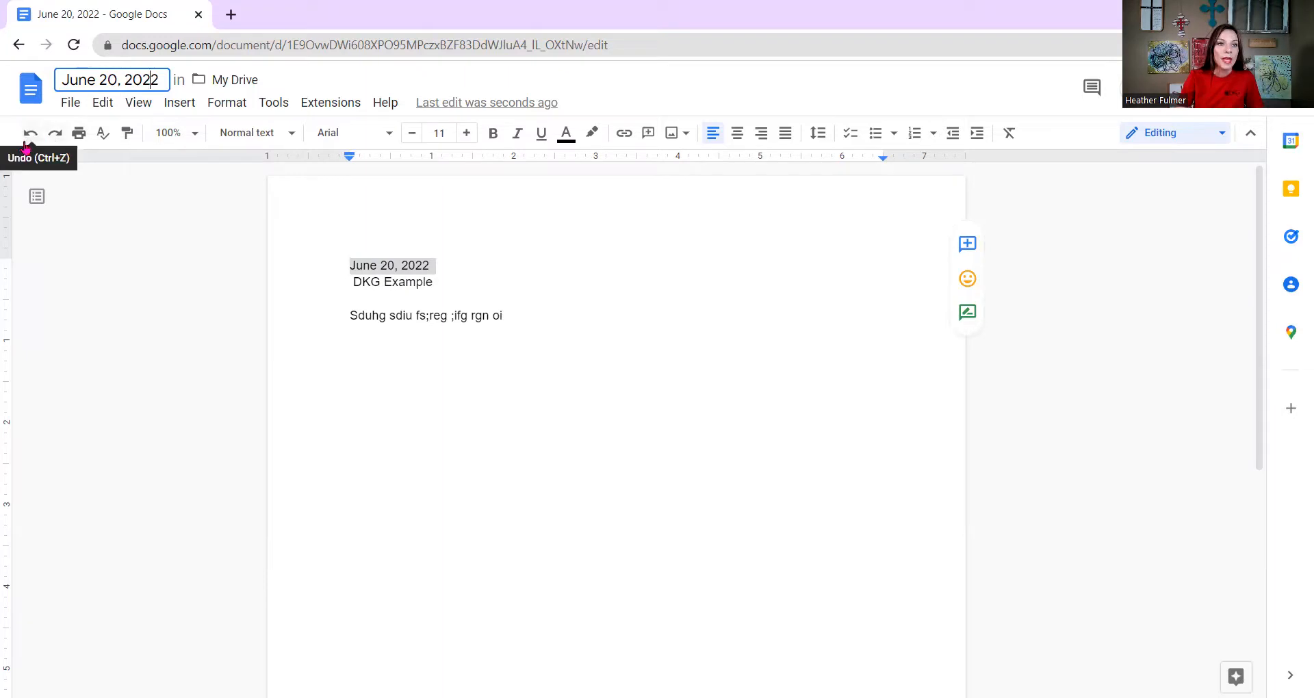
left_click(68, 106)
mouse_move(147, 263)
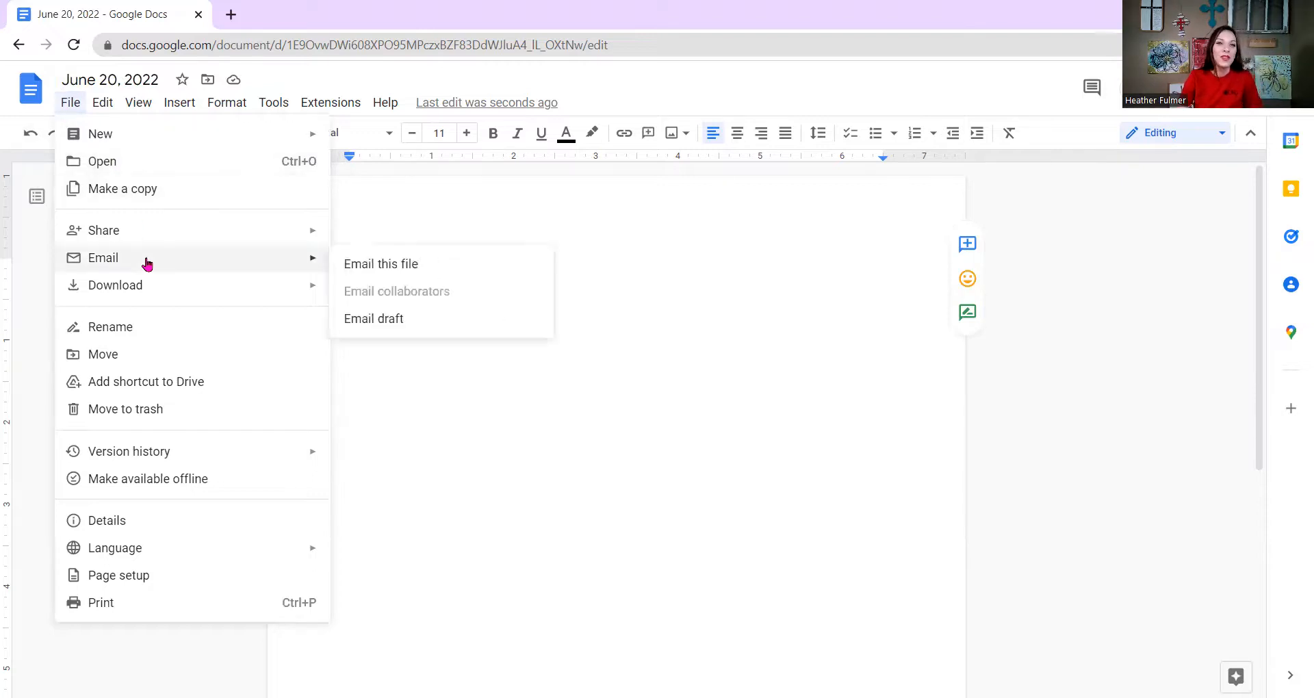
mouse_move(176, 299)
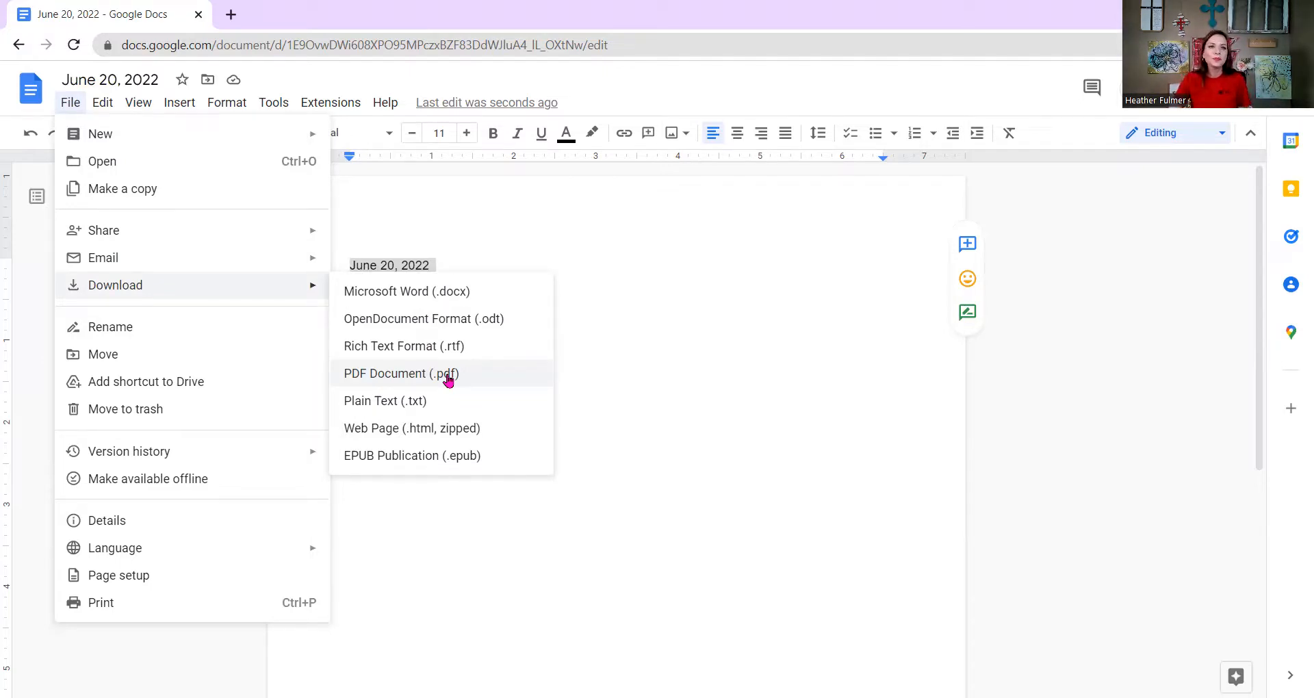
left_click(649, 335)
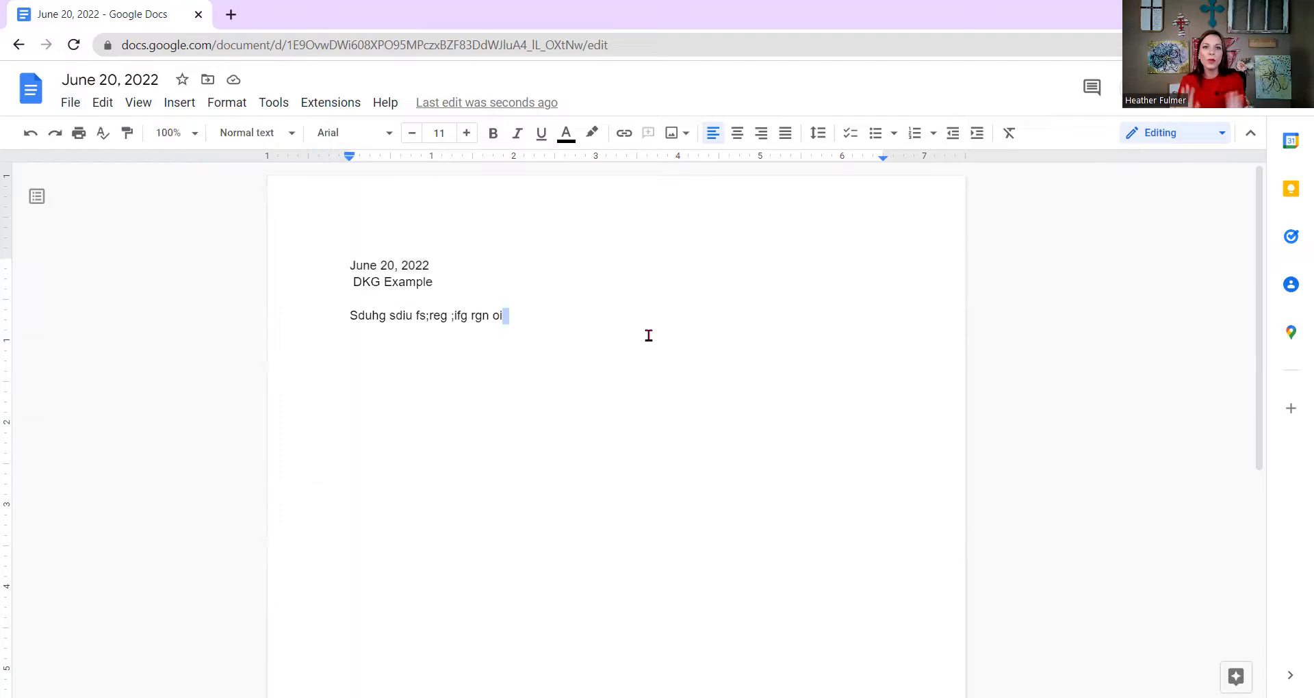
Append more random characters ('ekjrh g74th 8475ghidfjbv fjvn') to the sample text line.
type("ekjrh g74")
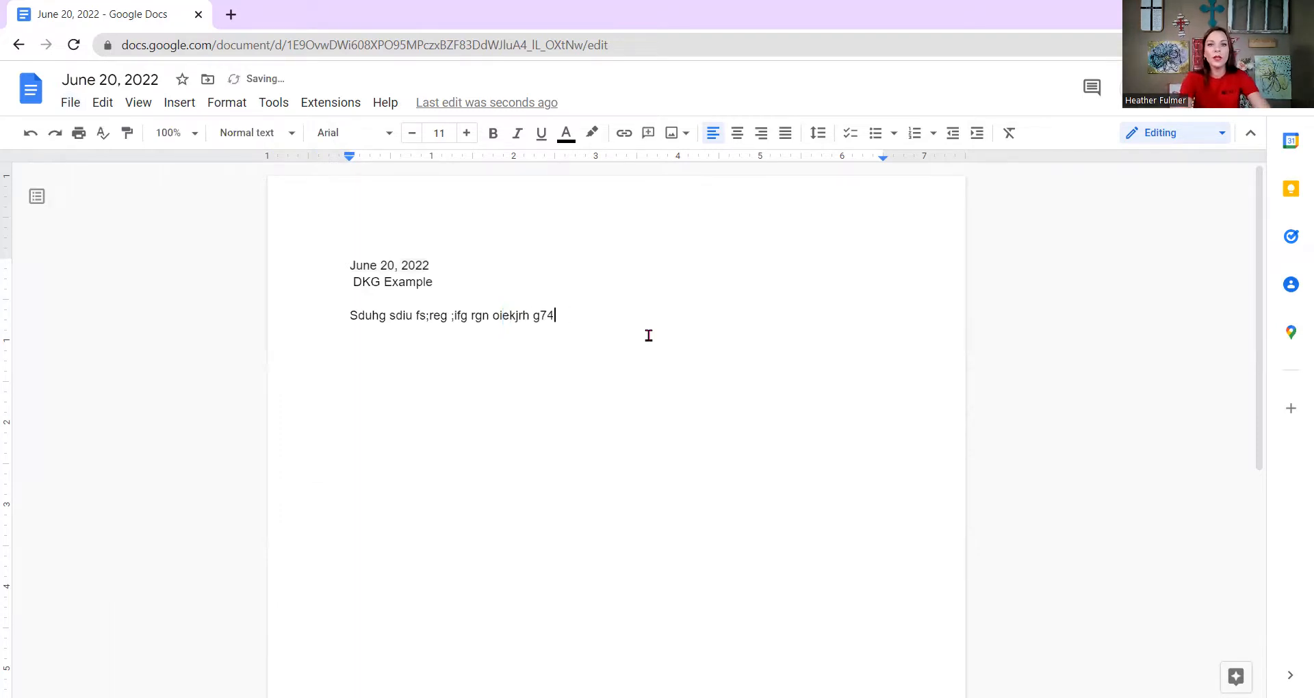
type("th 8475ghidfjbv fjvn")
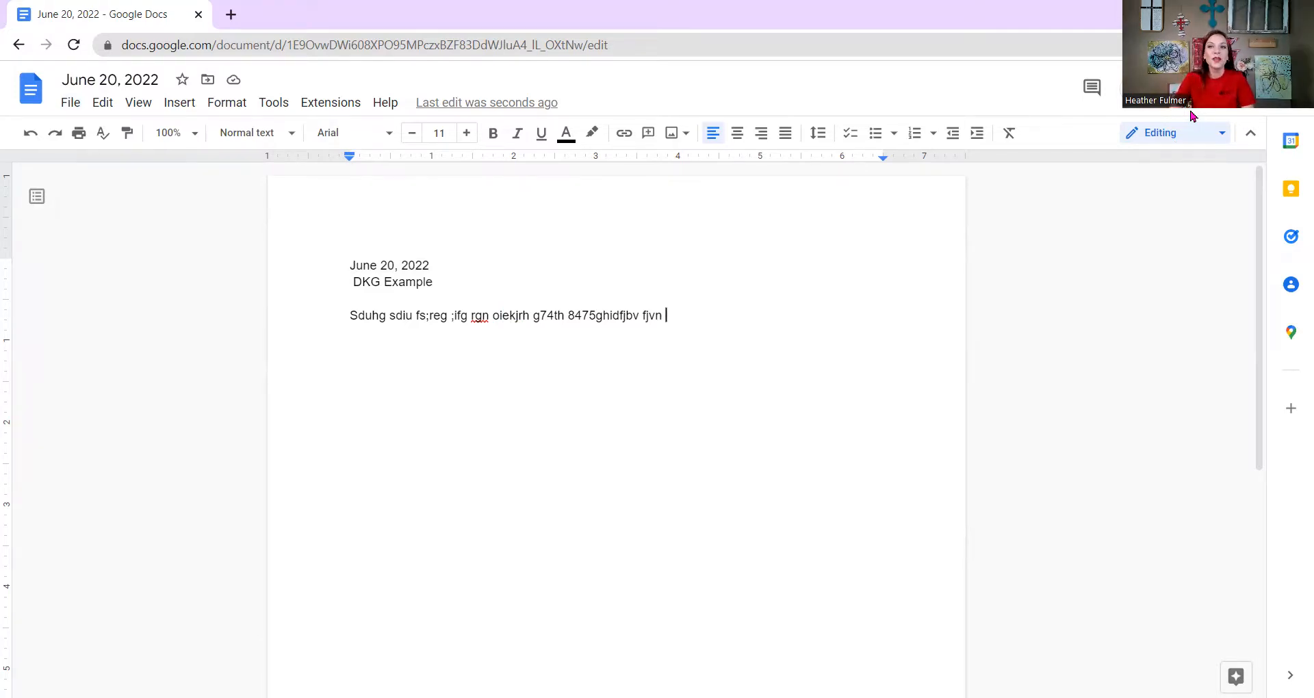
Invite two collaborators by e-mail address in the document's Share dialog.
left_click(1178, 88)
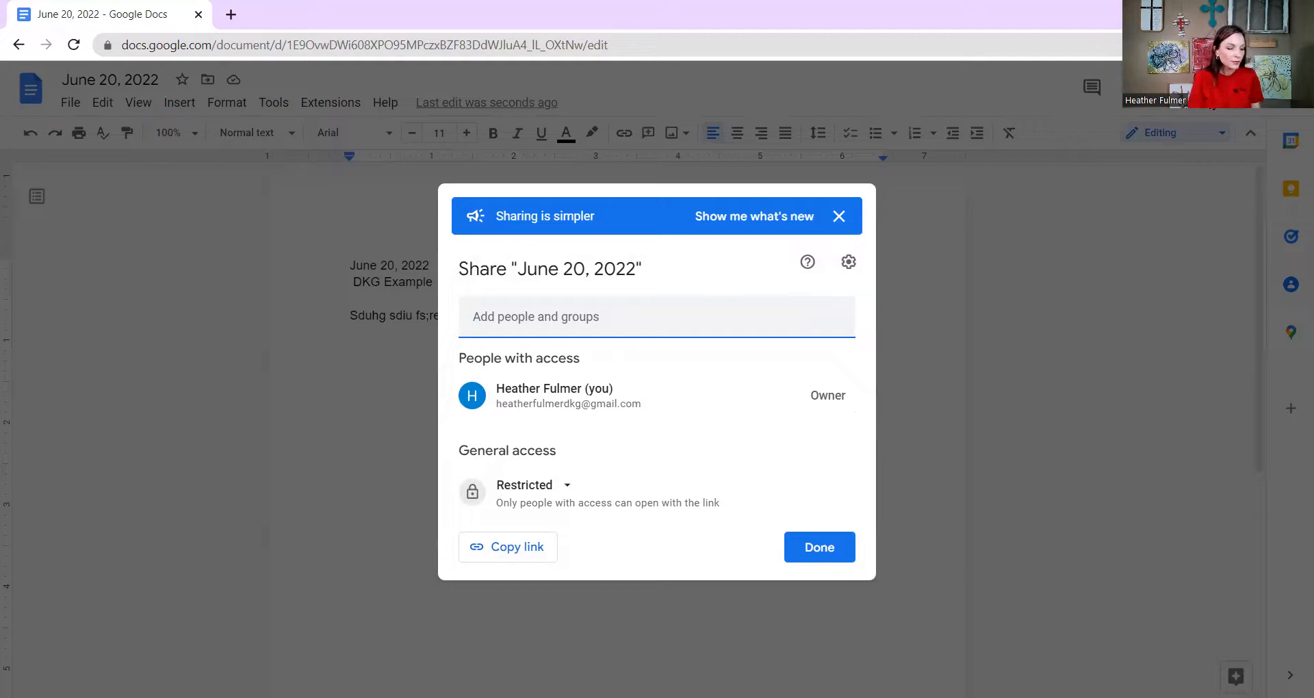
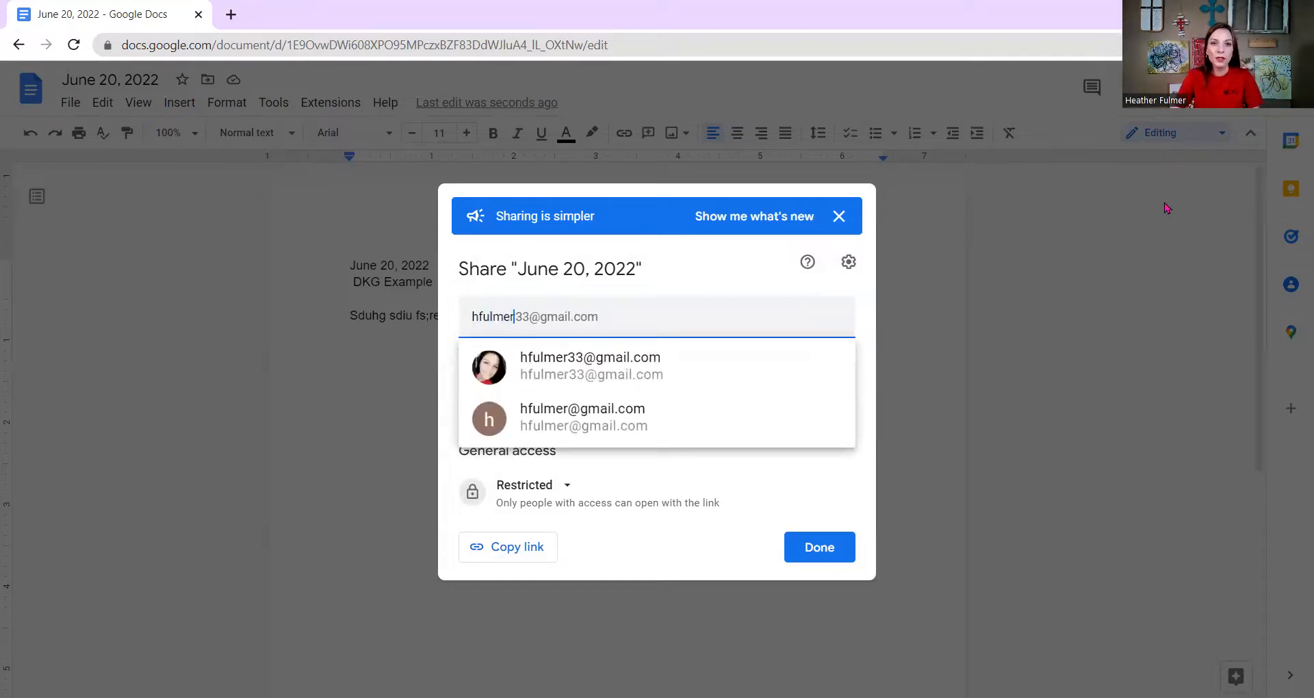
left_click(702, 360)
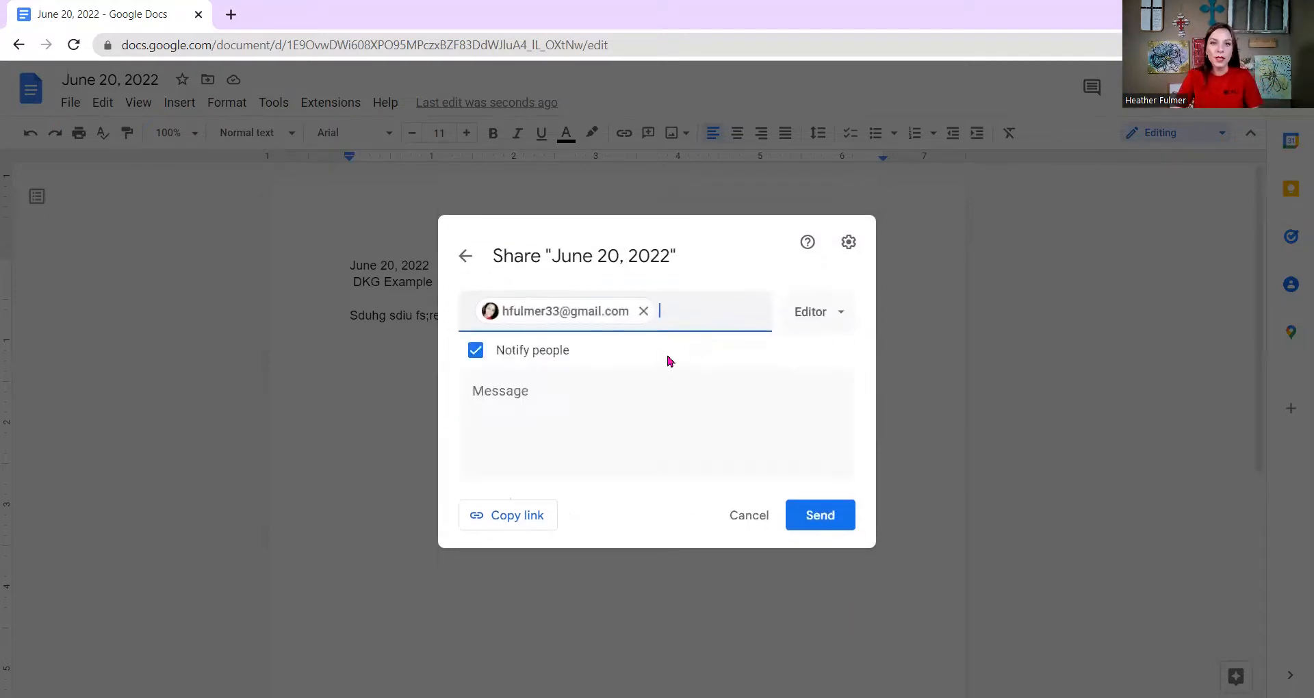
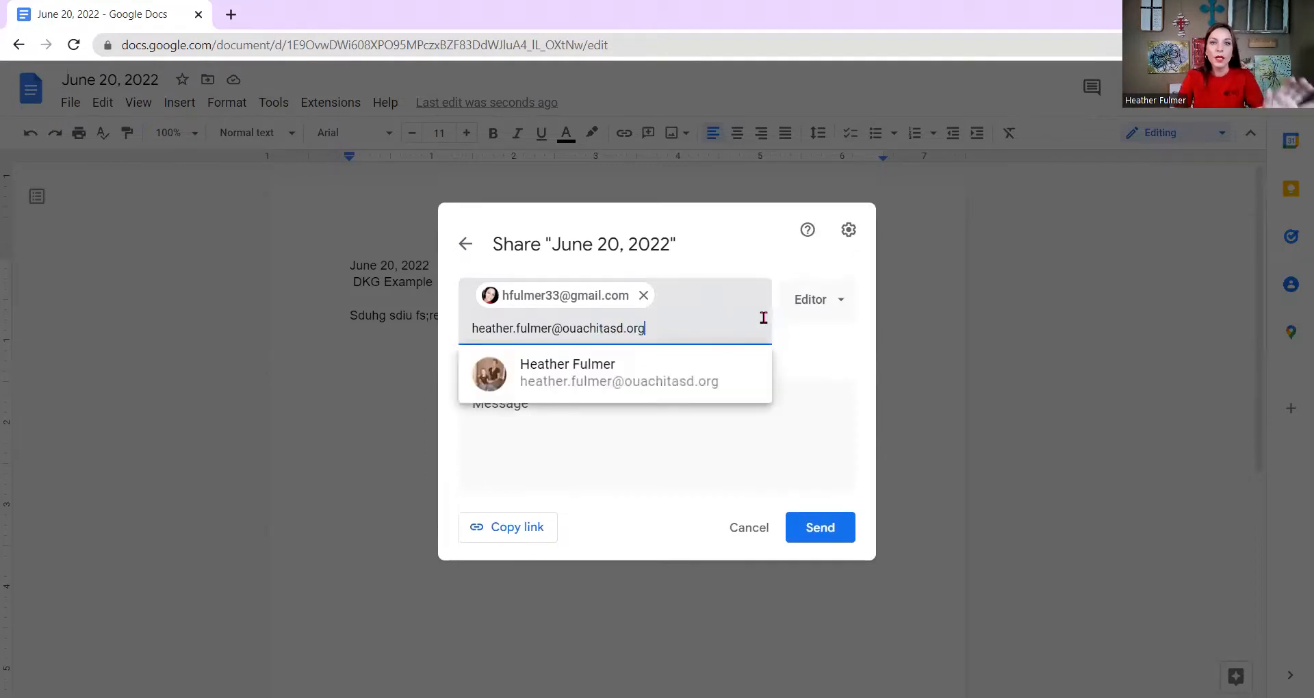
left_click(650, 391)
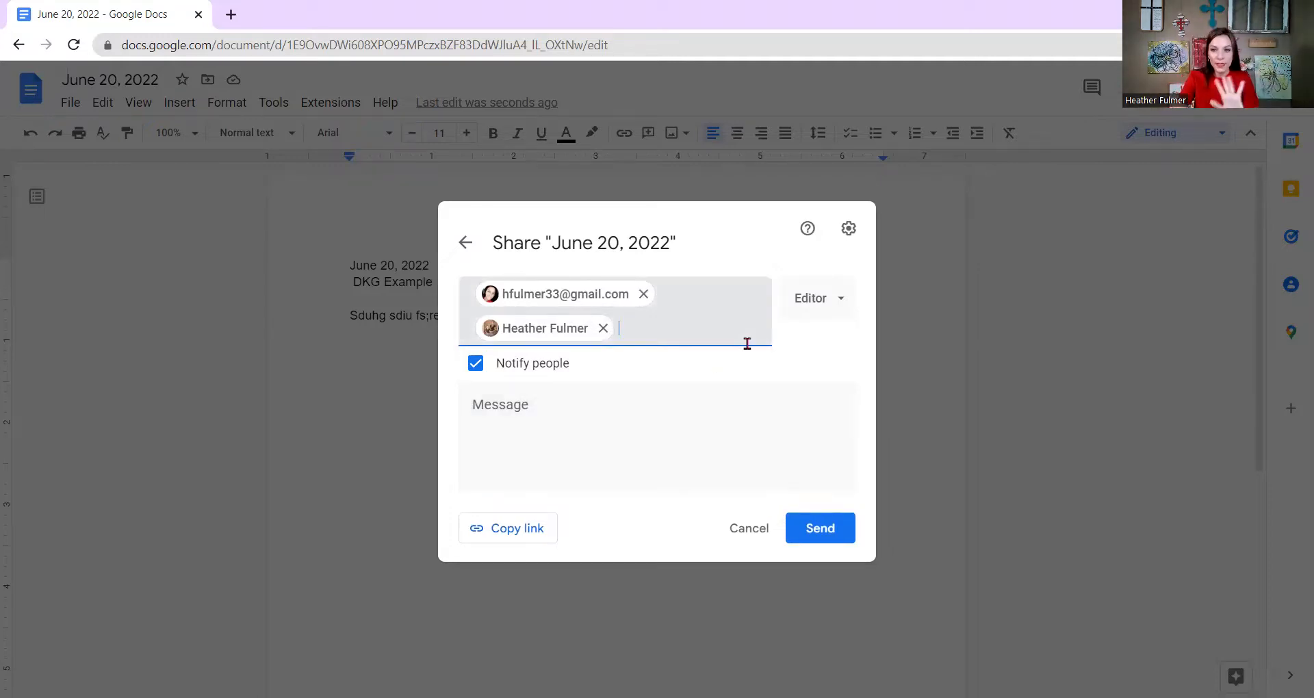
left_click(834, 307)
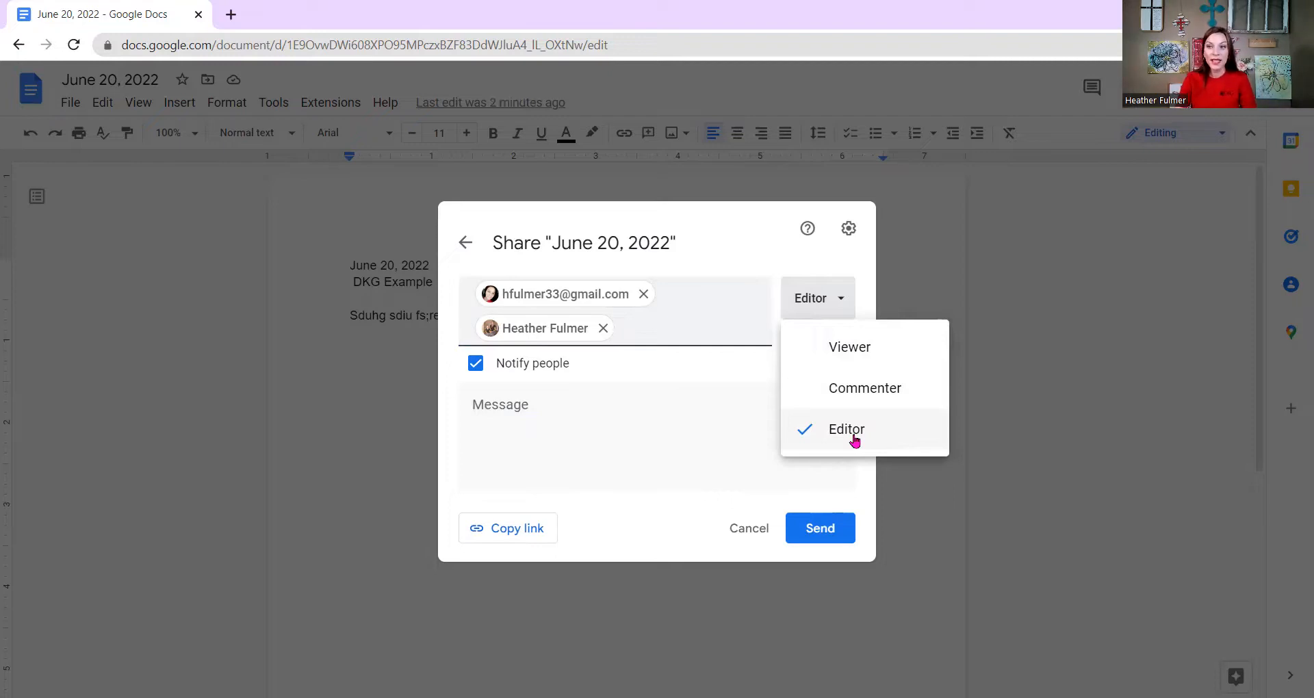
Try Viewer and Commenter, settle on Editor access, and send the invitation to both invitees.
left_click(849, 349)
left_click(825, 309)
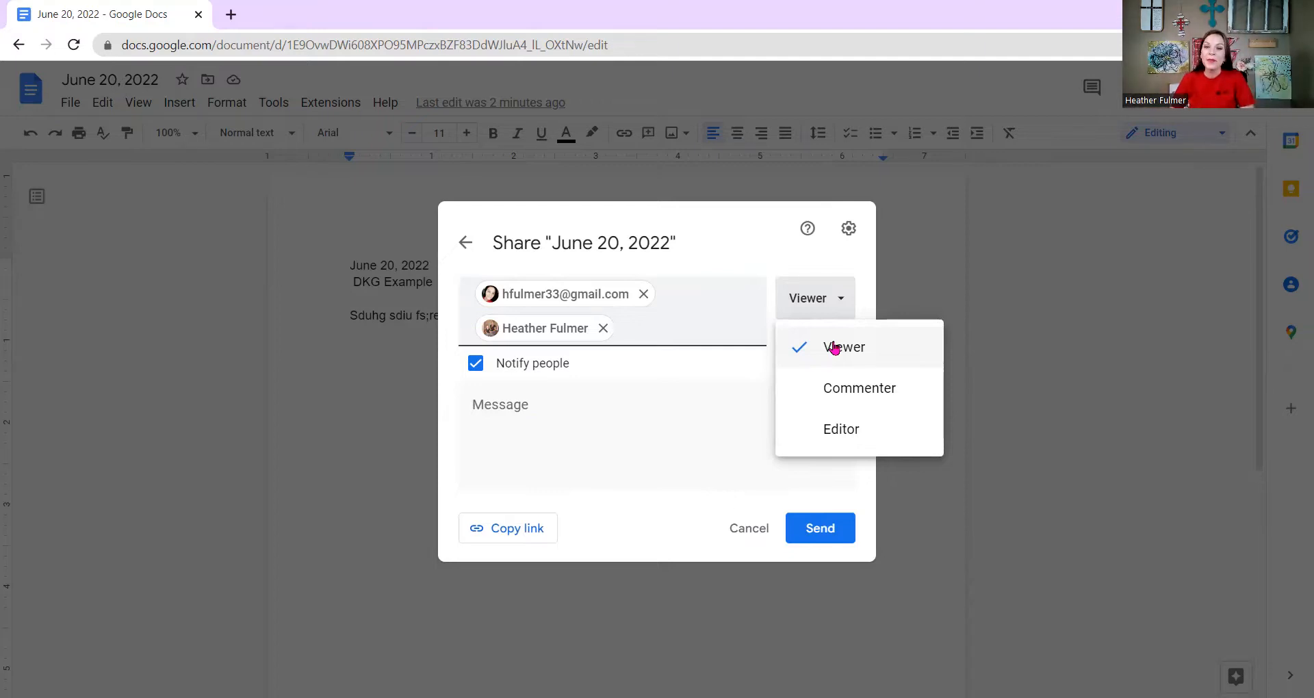
left_click(848, 386)
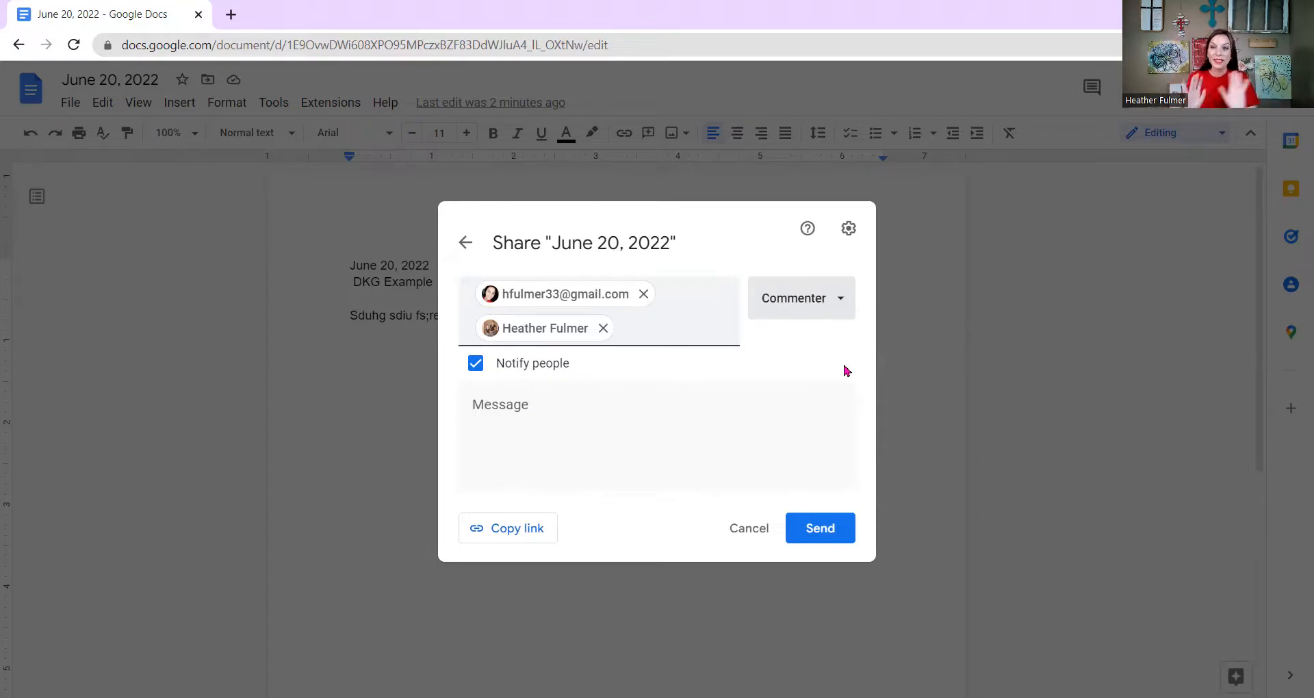
left_click(805, 302)
left_click(804, 425)
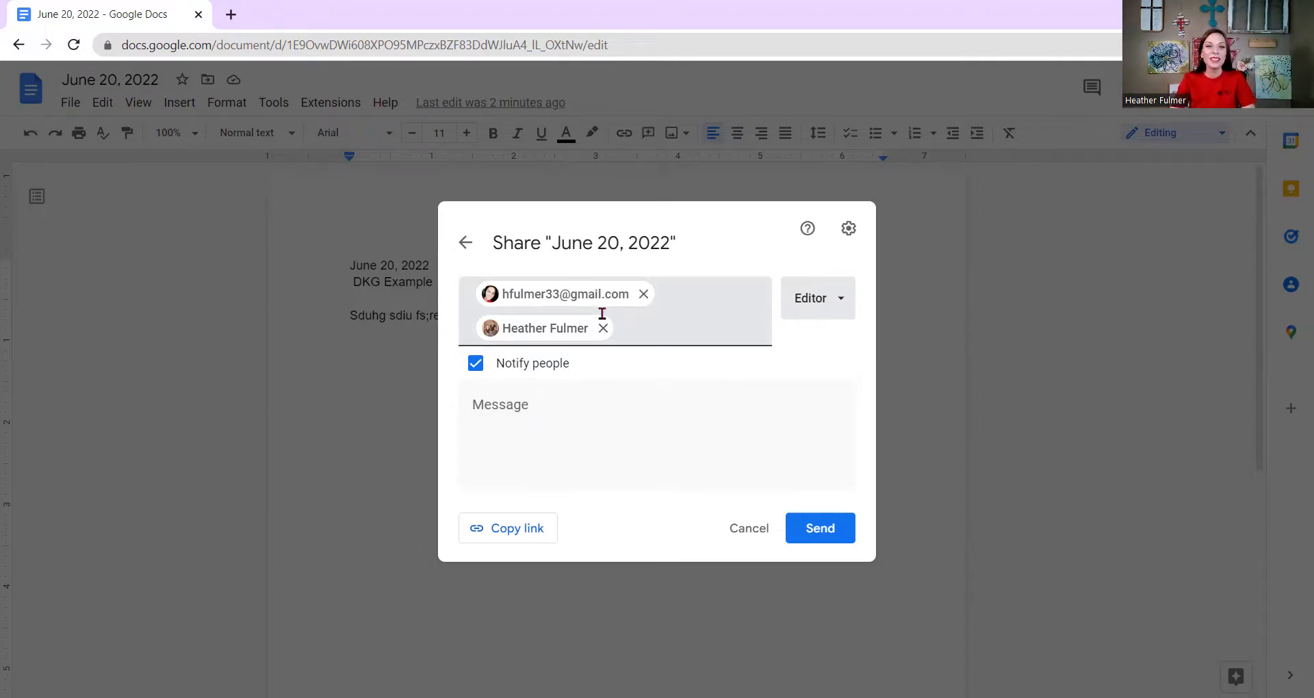
left_click(821, 534)
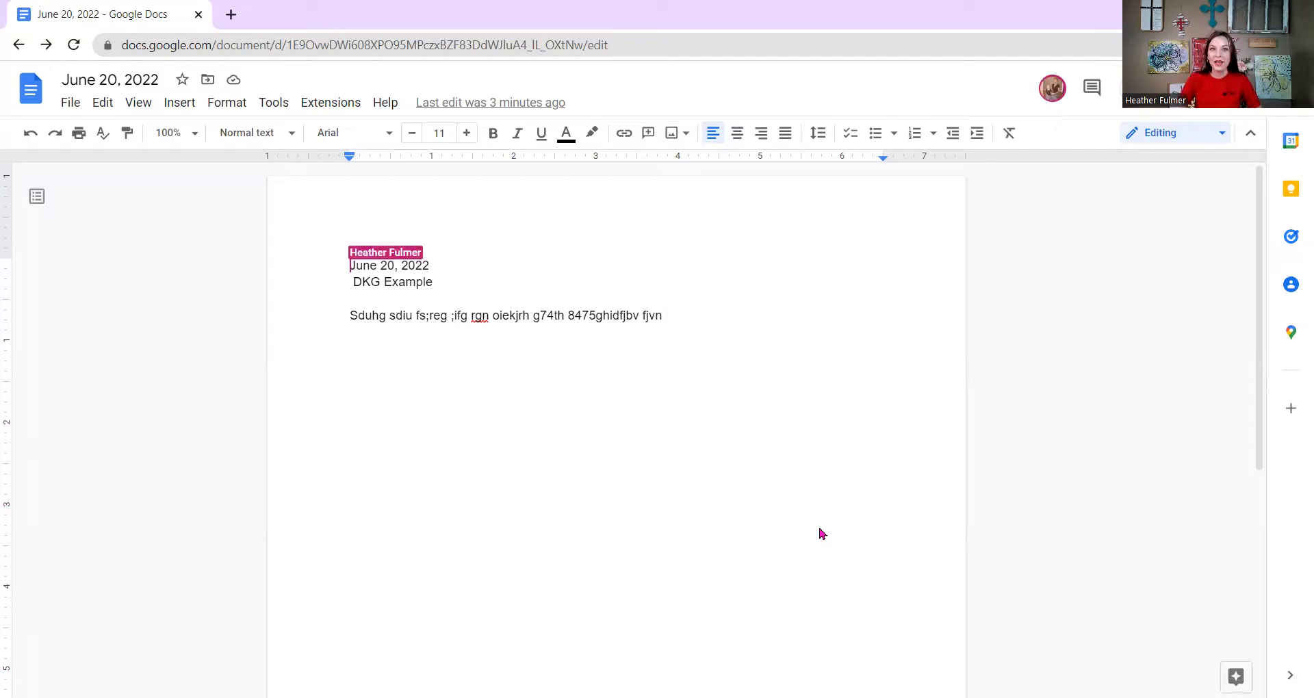
Check the collaborator who has joined the document.
mouse_move(1049, 94)
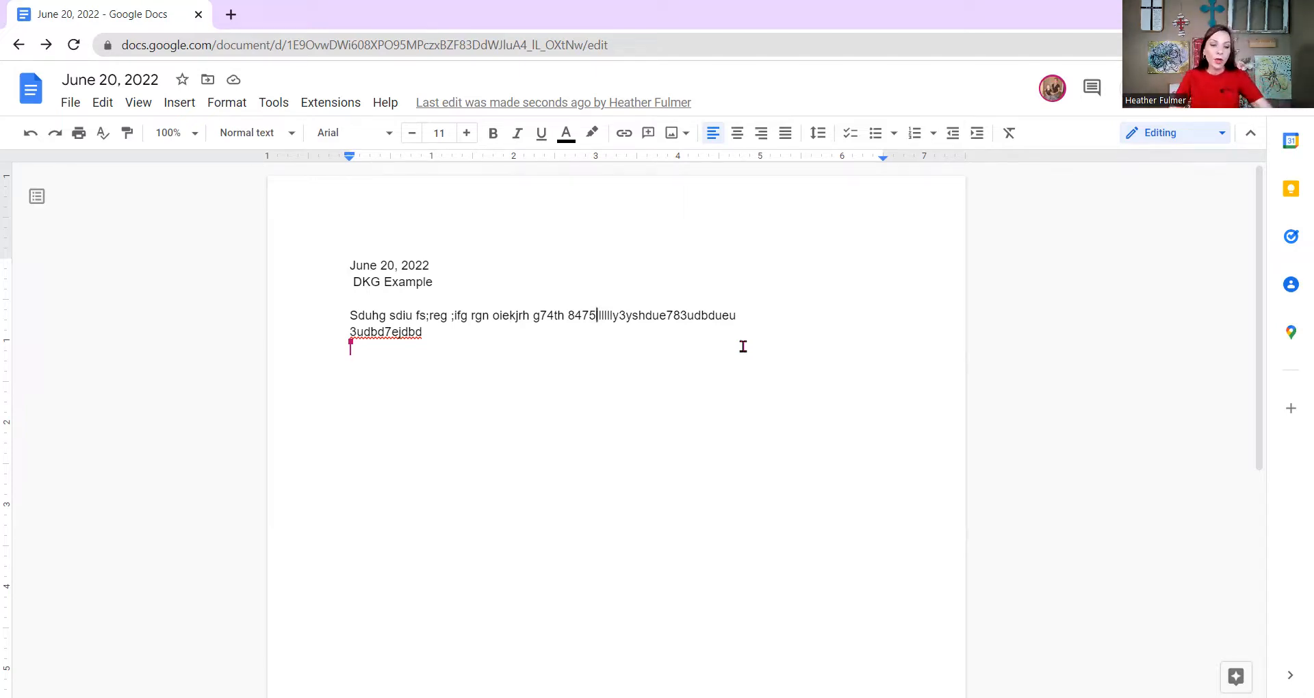
Delete the sample paragraph after its first letter, then undo several times to restore part of it.
left_click_drag(455, 361, 357, 319)
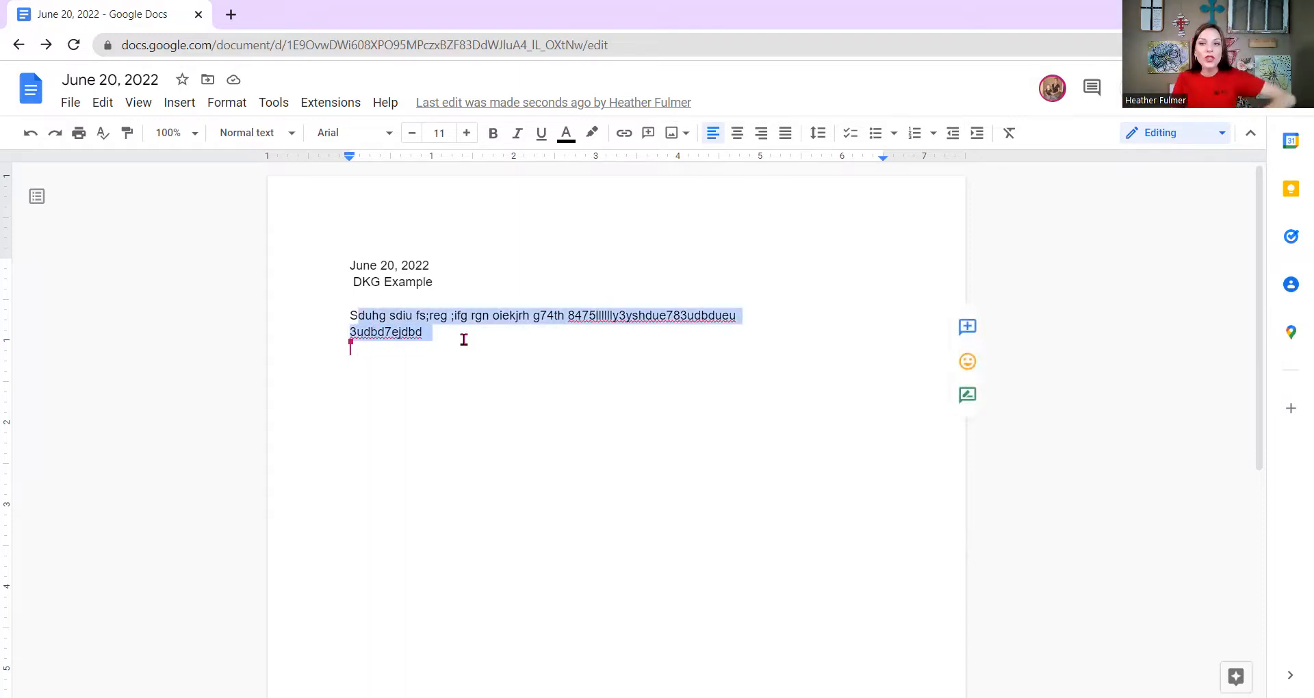
key("BackSpace")
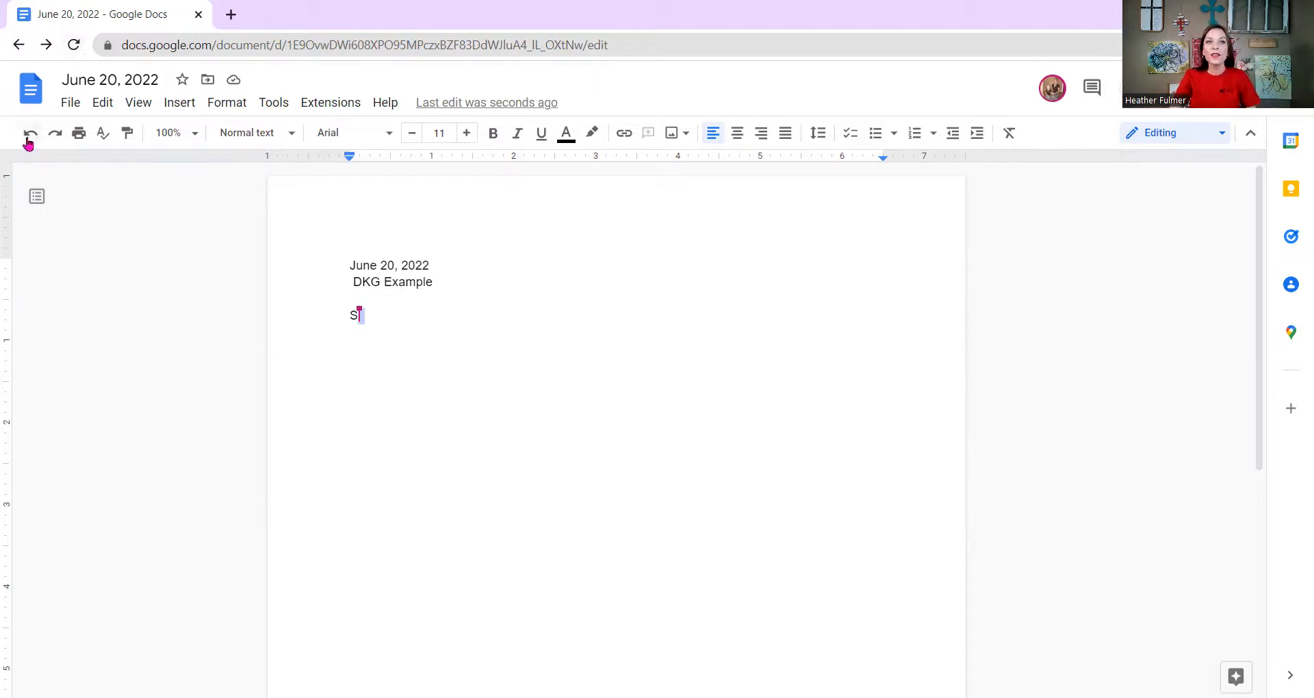
left_click(28, 141)
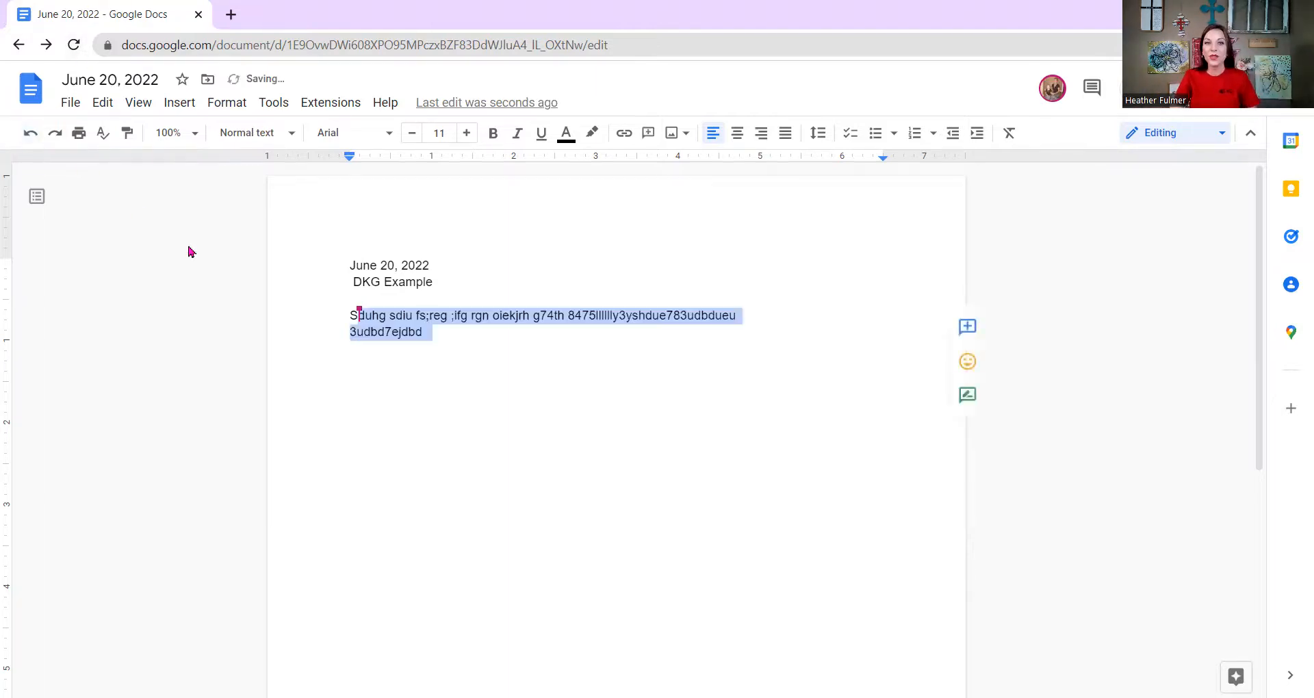
left_click(414, 407)
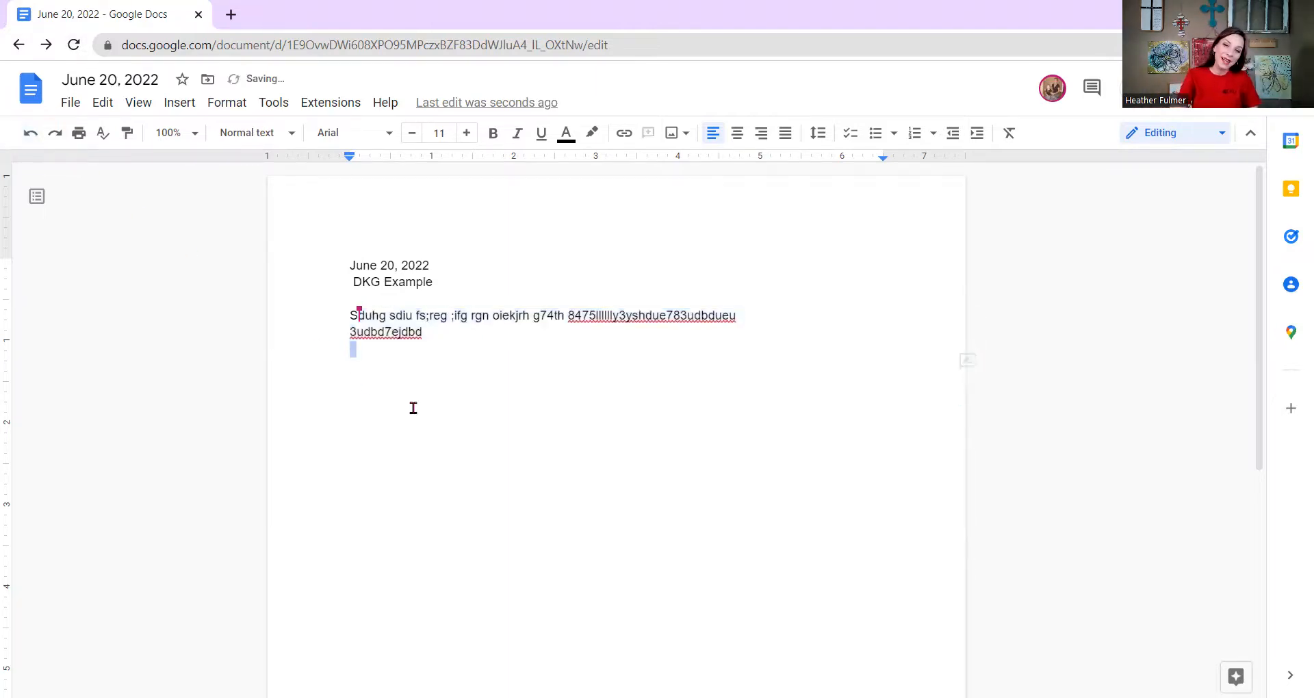
left_click(32, 134)
left_click(33, 135)
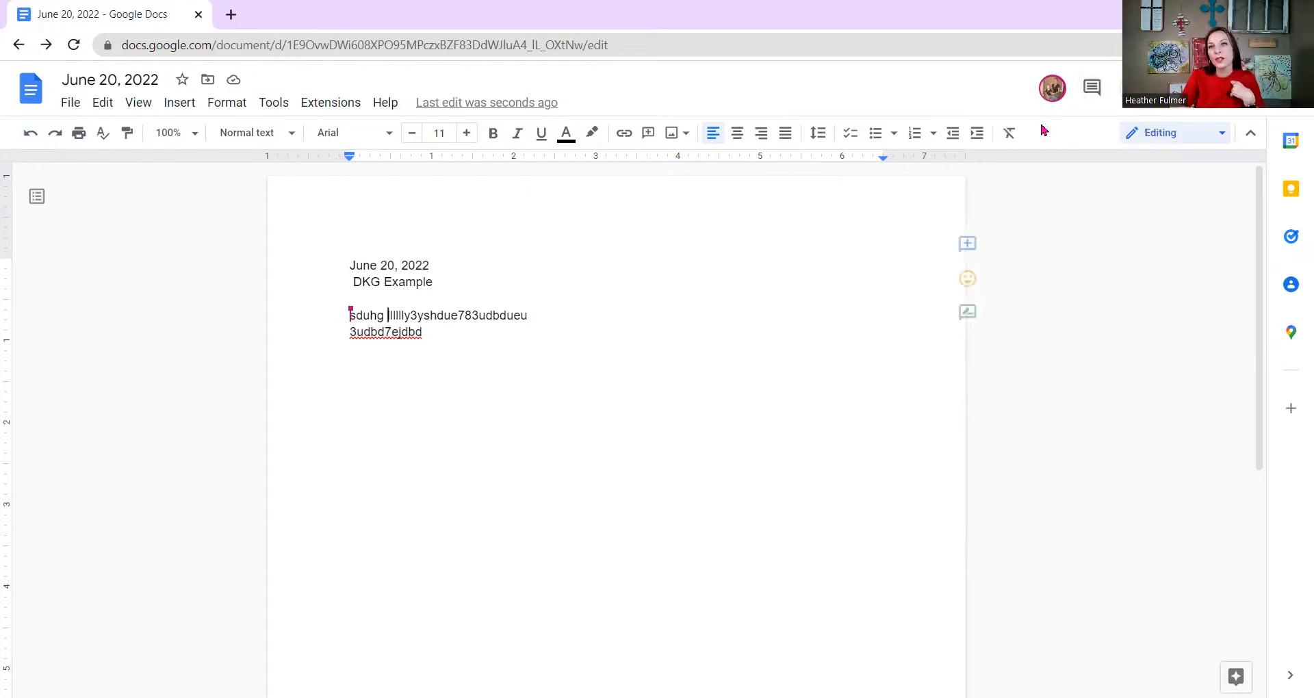
Post the comment 'This is a note' on the DKG Example line.
left_click(980, 248)
left_click(966, 263)
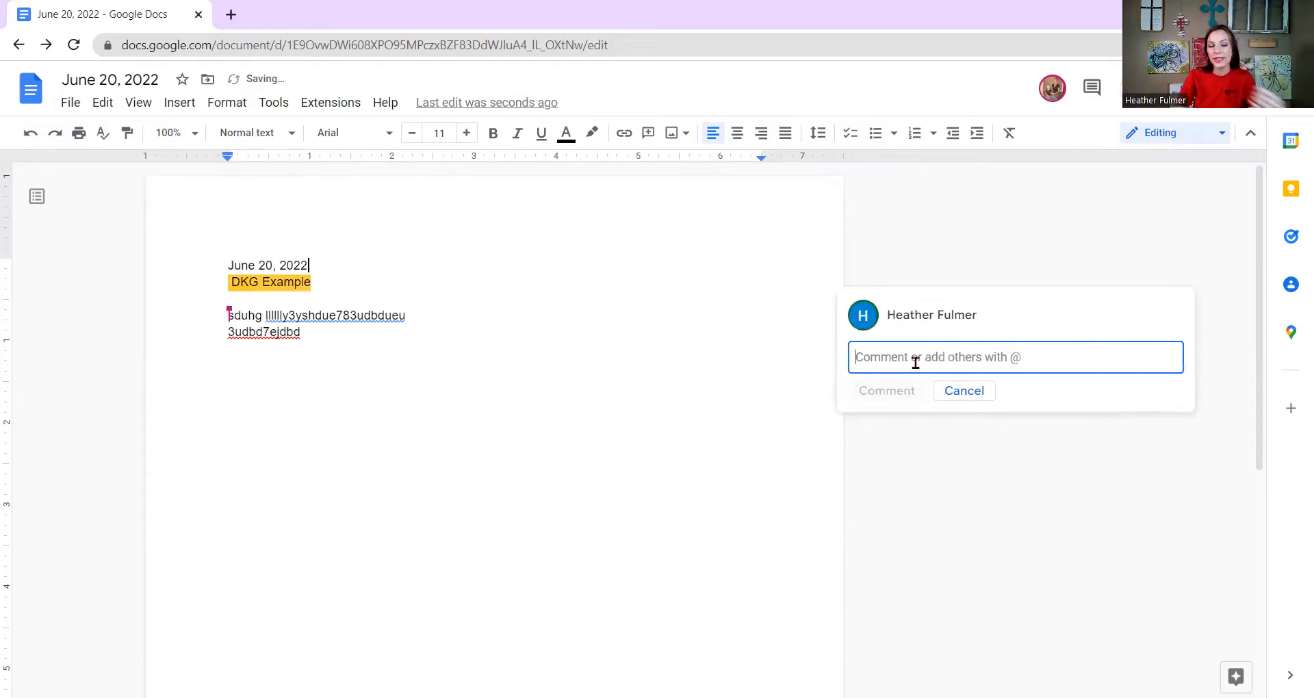
type("This is a no")
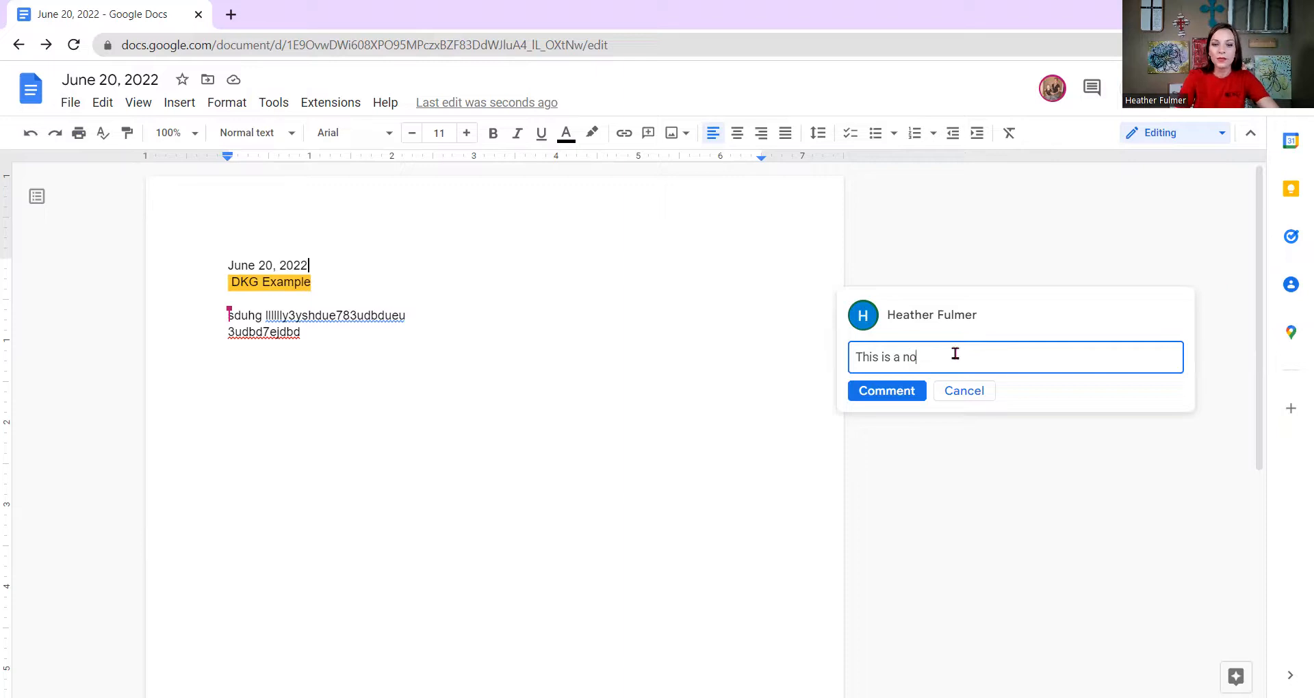
type("te")
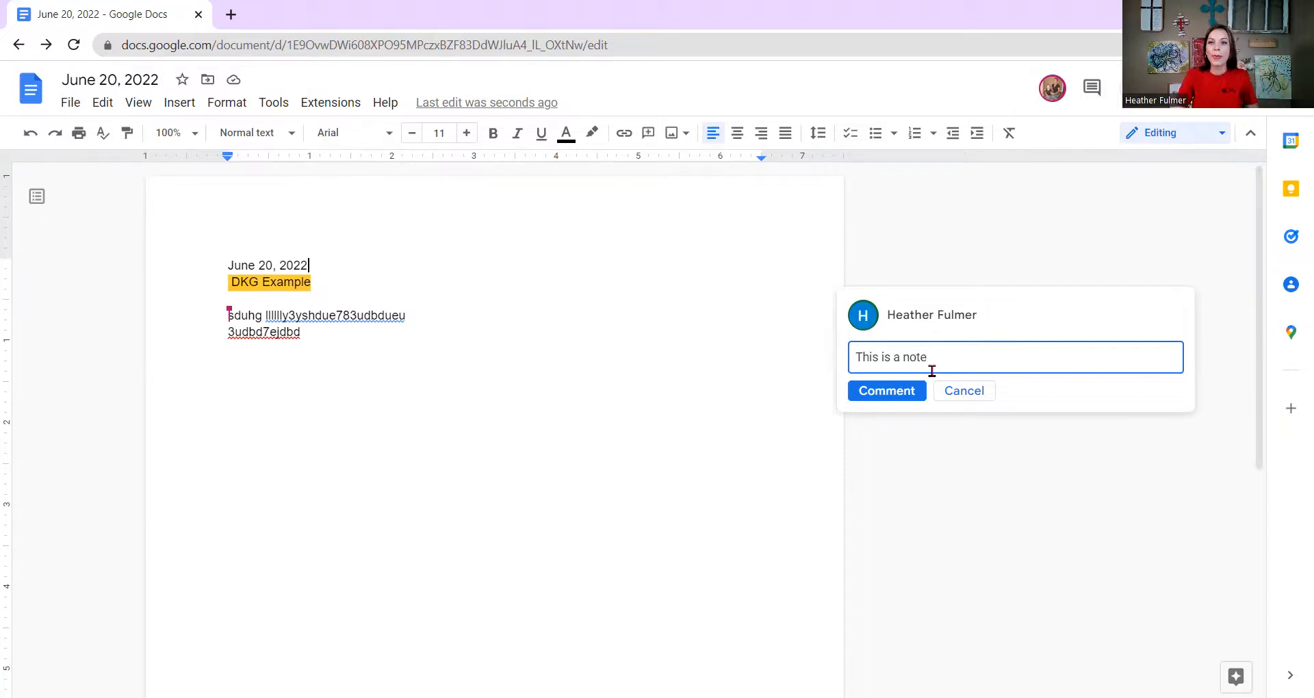
left_click(888, 395)
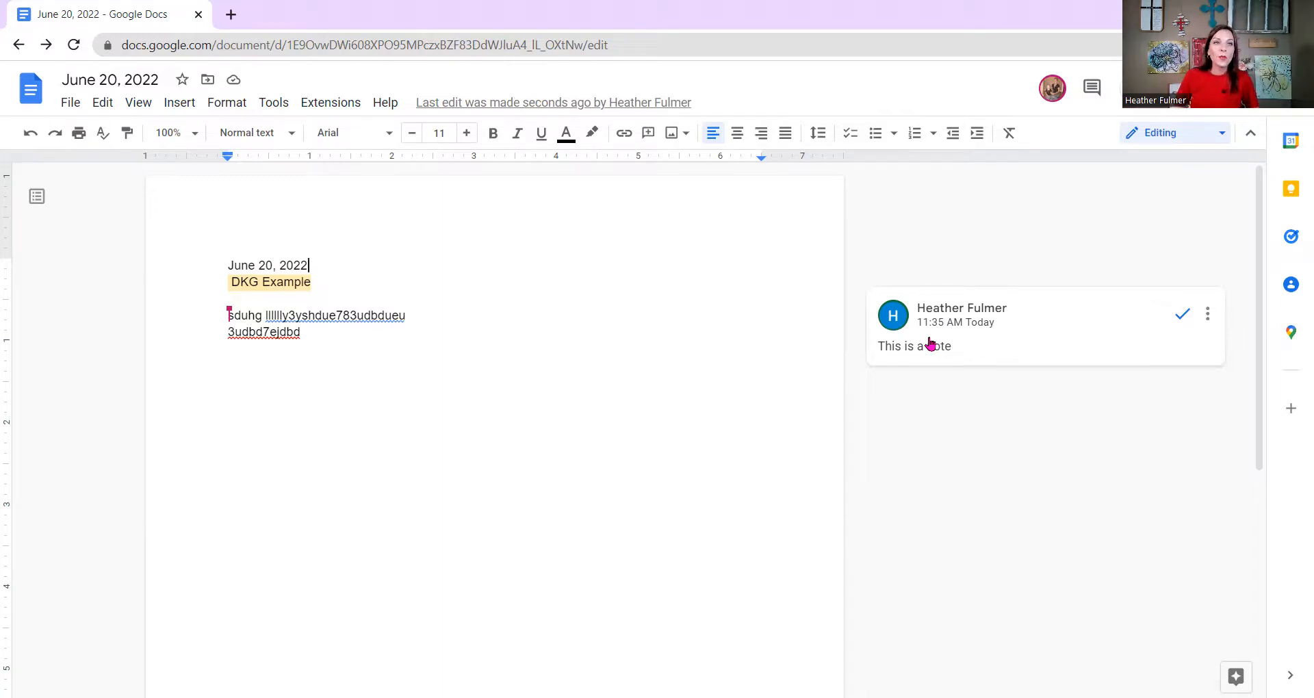
Browse the File menu's options, including Download and Make a copy.
left_click(65, 106)
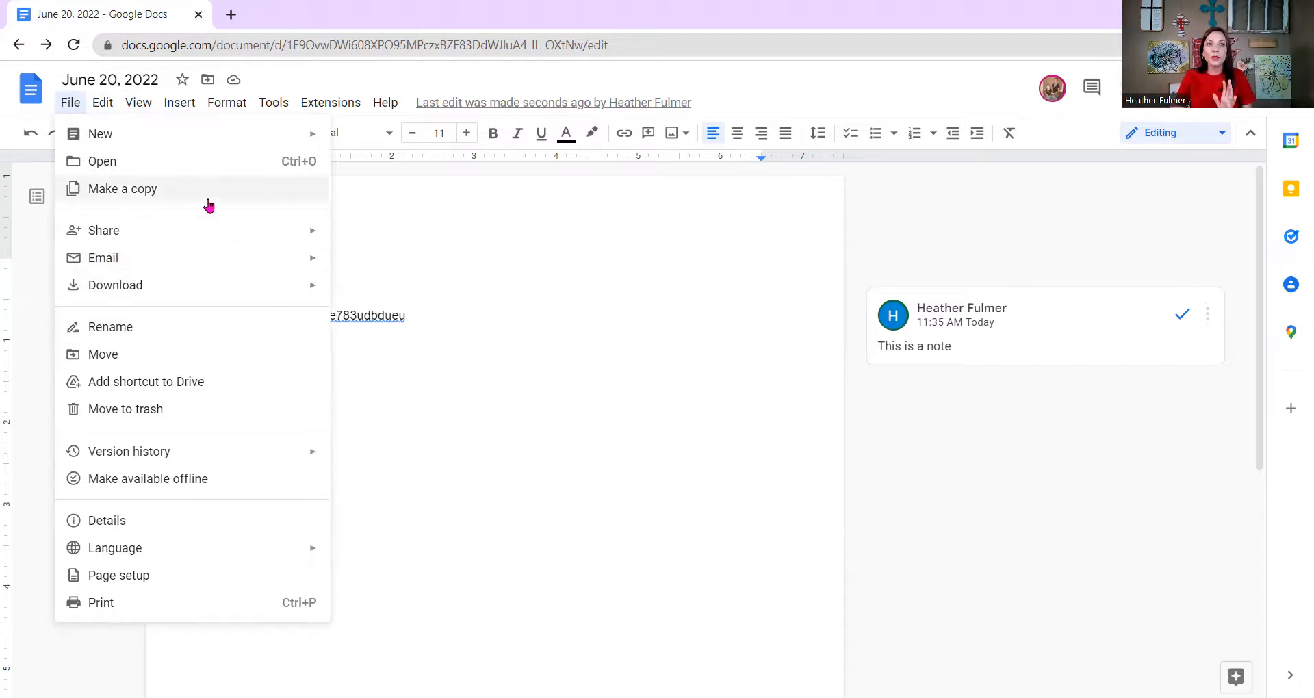
mouse_move(216, 232)
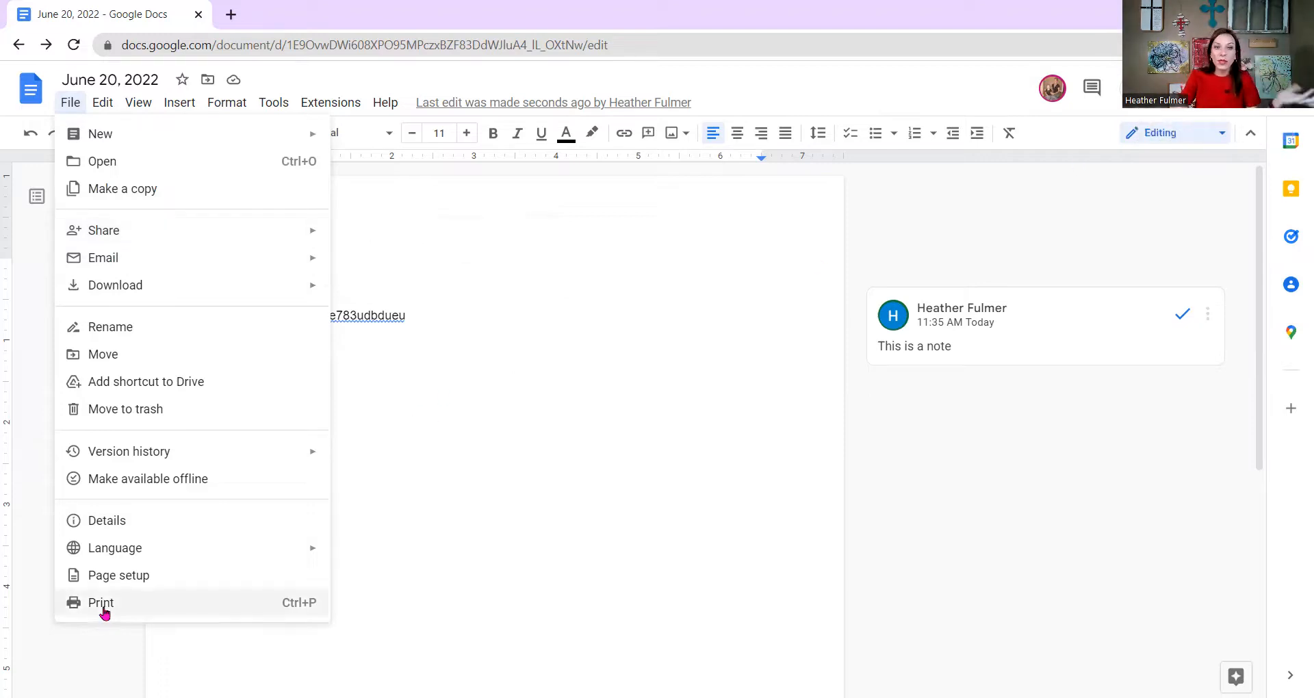
mouse_move(126, 546)
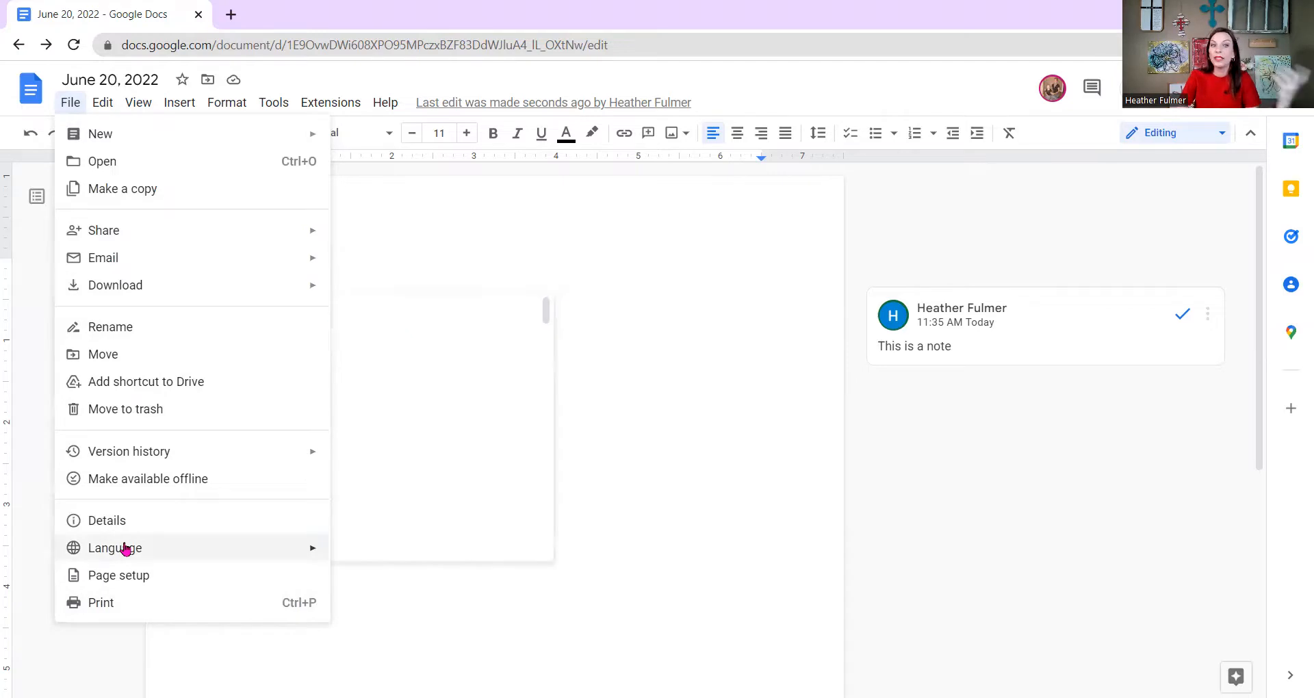
scroll(417, 519, "down", 20)
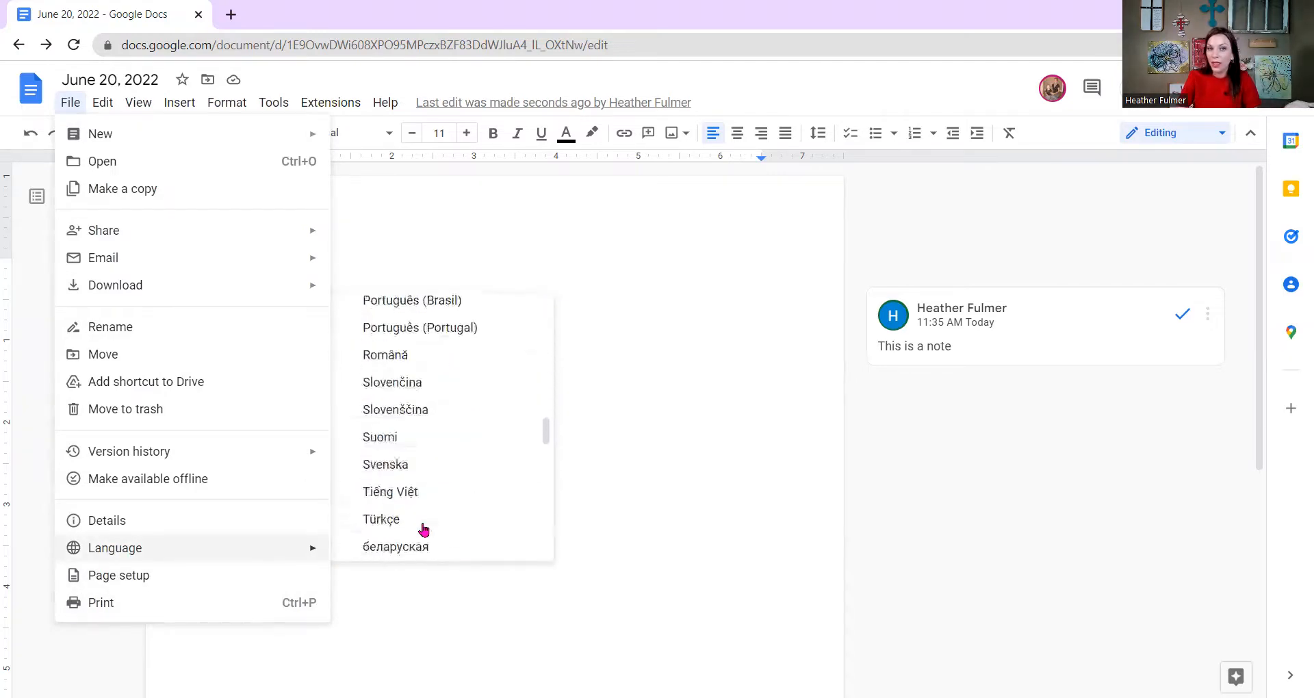
scroll(429, 530, "down", 2)
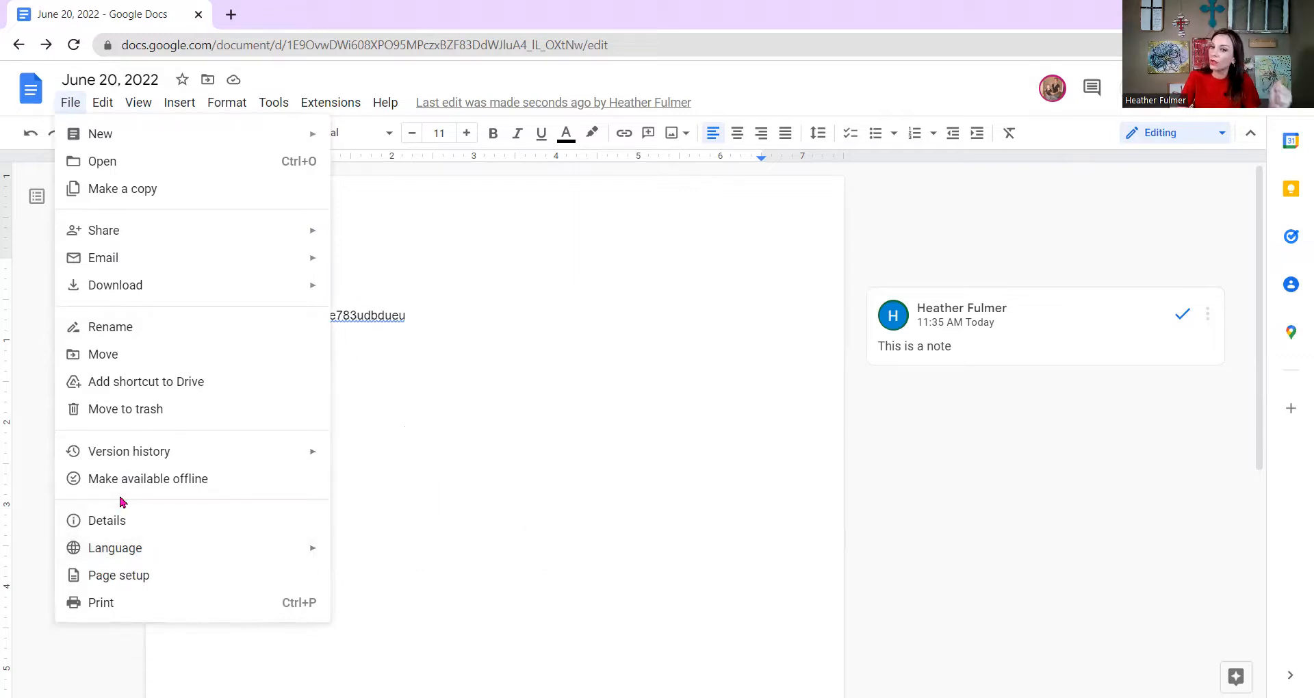
mouse_move(167, 217)
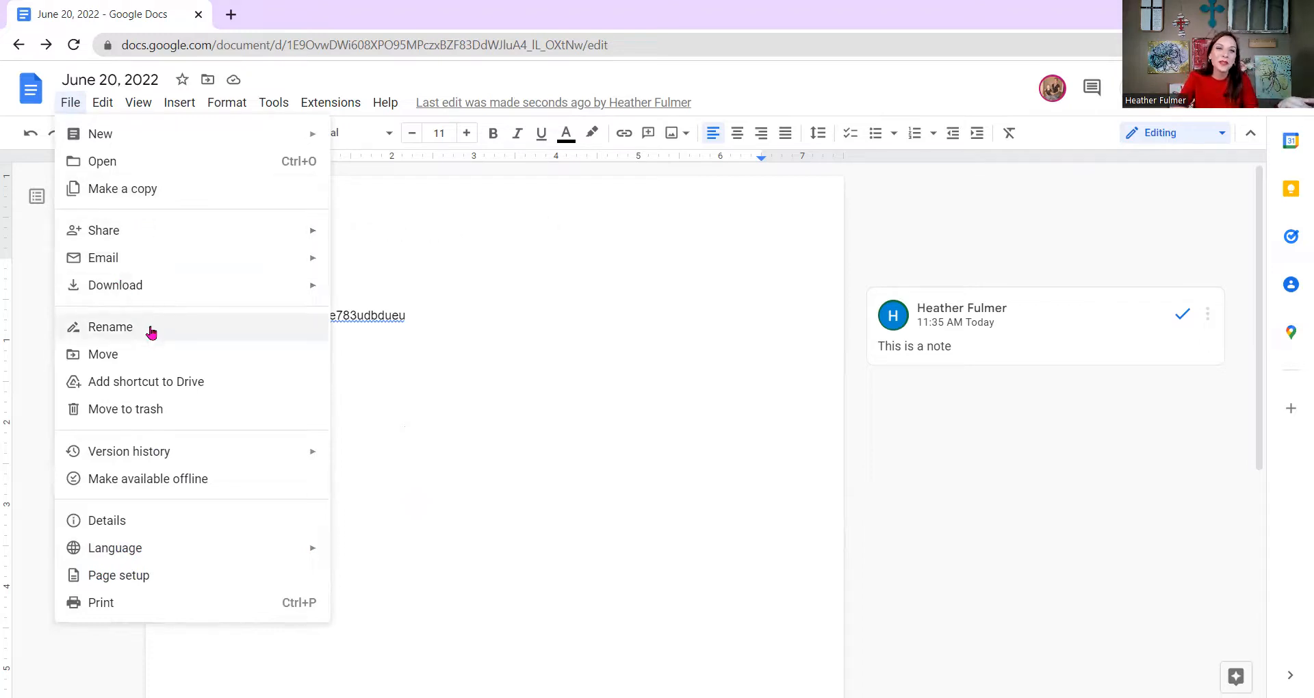
mouse_move(249, 290)
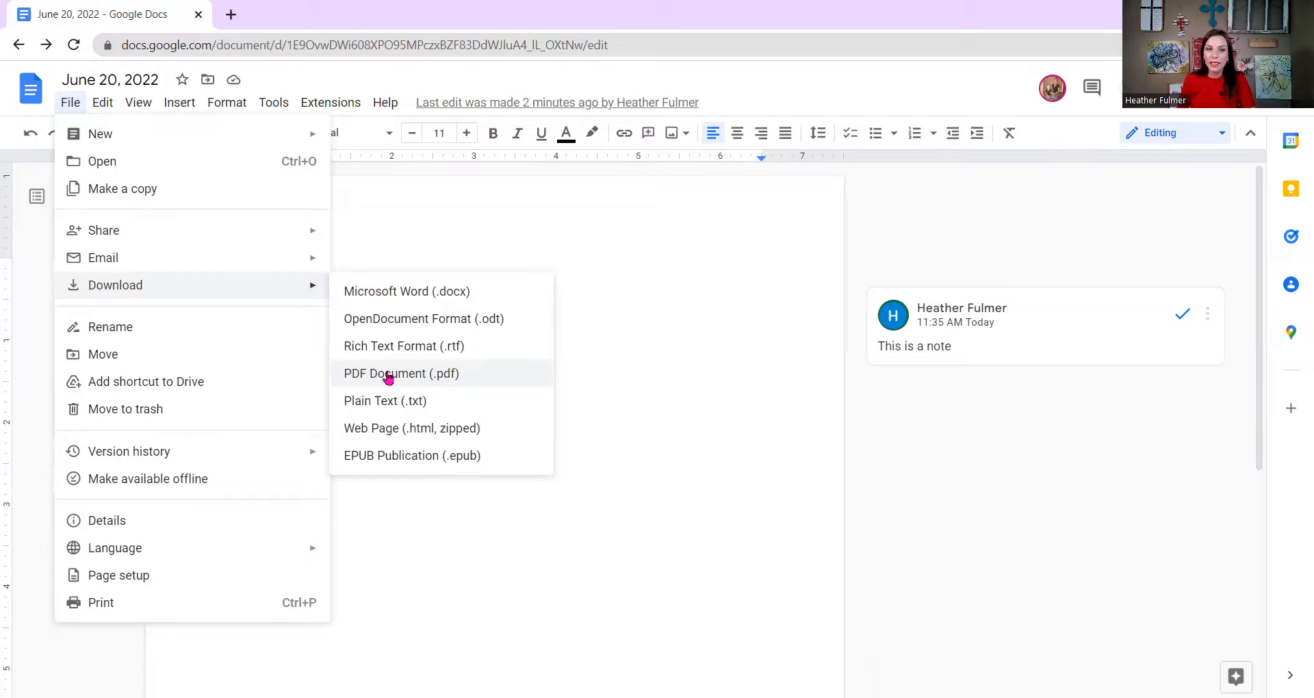
Make an unshared copy without comments named 'Copy of June 20, 2022 dkg notes I made only'.
left_click(177, 200)
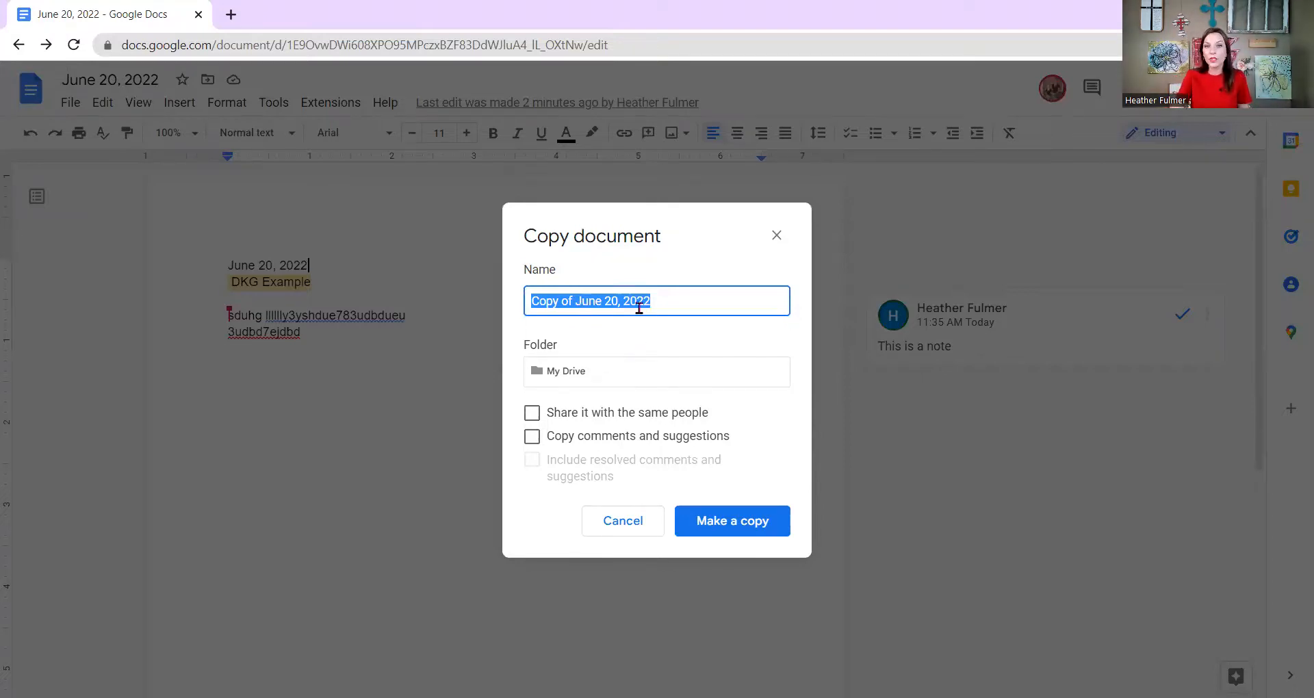
left_click(666, 305)
type("dkg notes I made only")
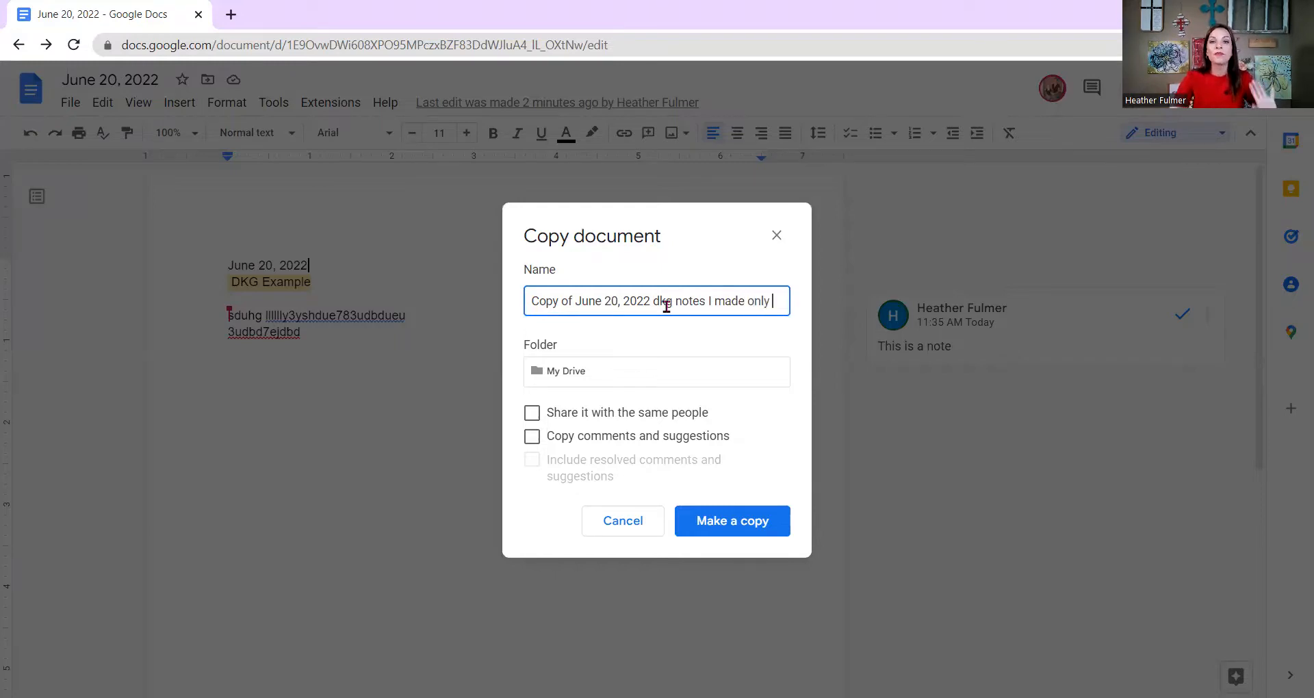
left_click(715, 520)
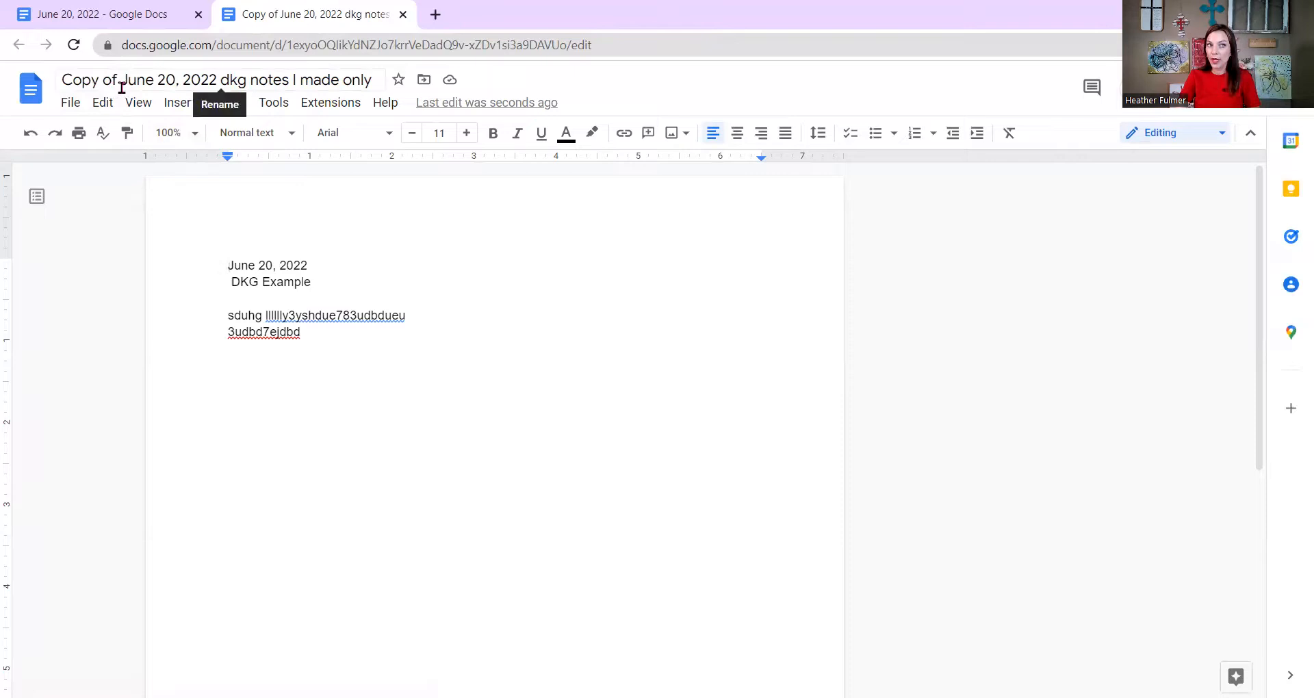
Type 'Hb ghvhgvkh' on the empty line below the text, then close the copy's tab.
left_click(384, 384)
type("Hb ghvhgvkh")
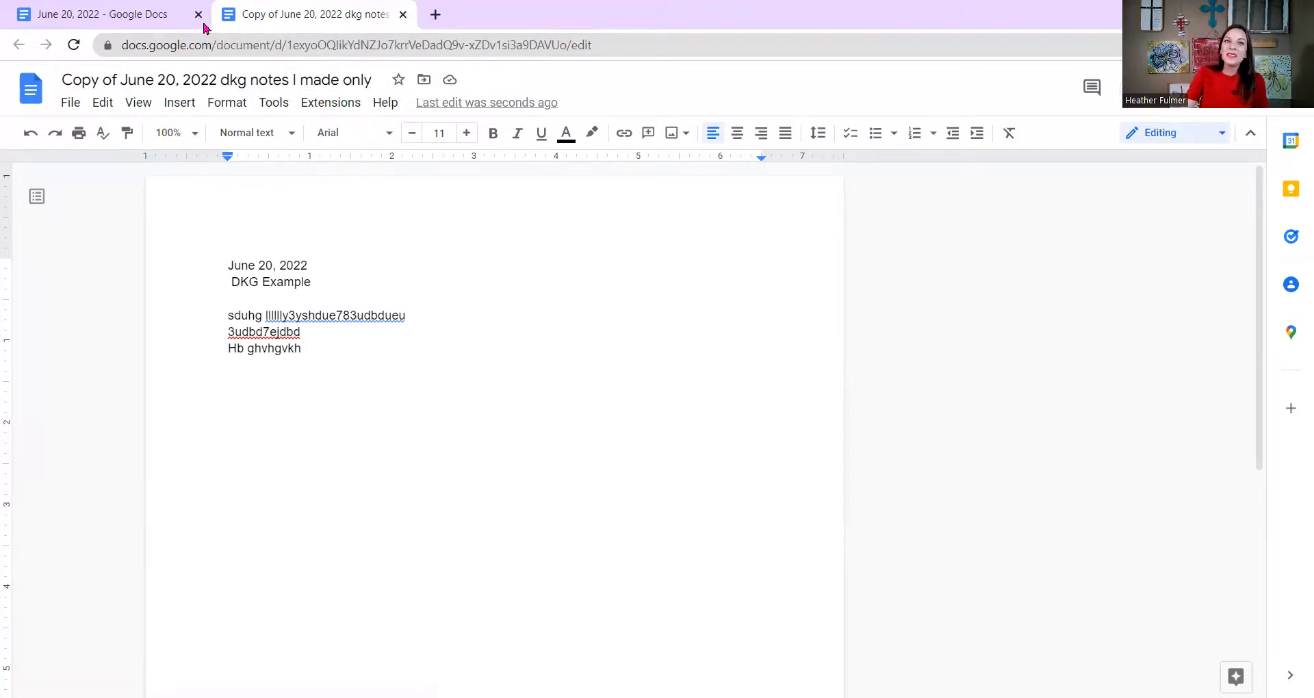
key("ctrl+w")
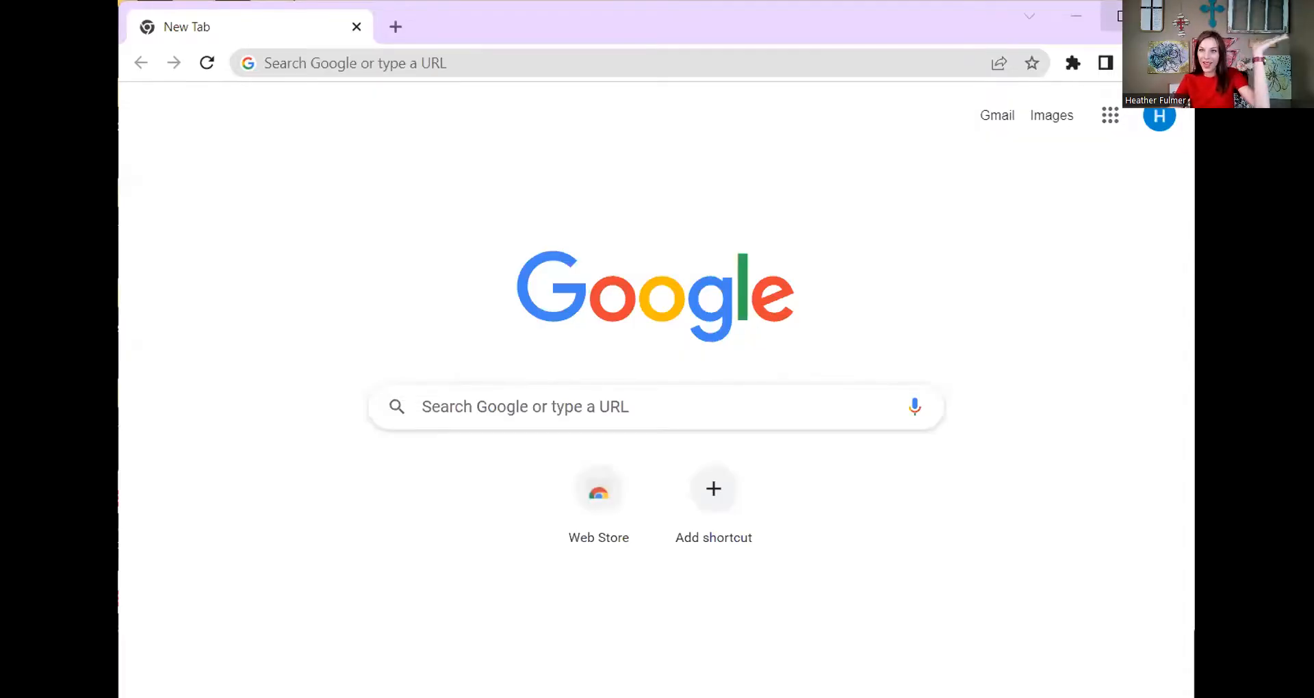
Maximize Chrome and show the Google apps grid on the New Tab page.
left_click(1116, 19)
left_click(1242, 89)
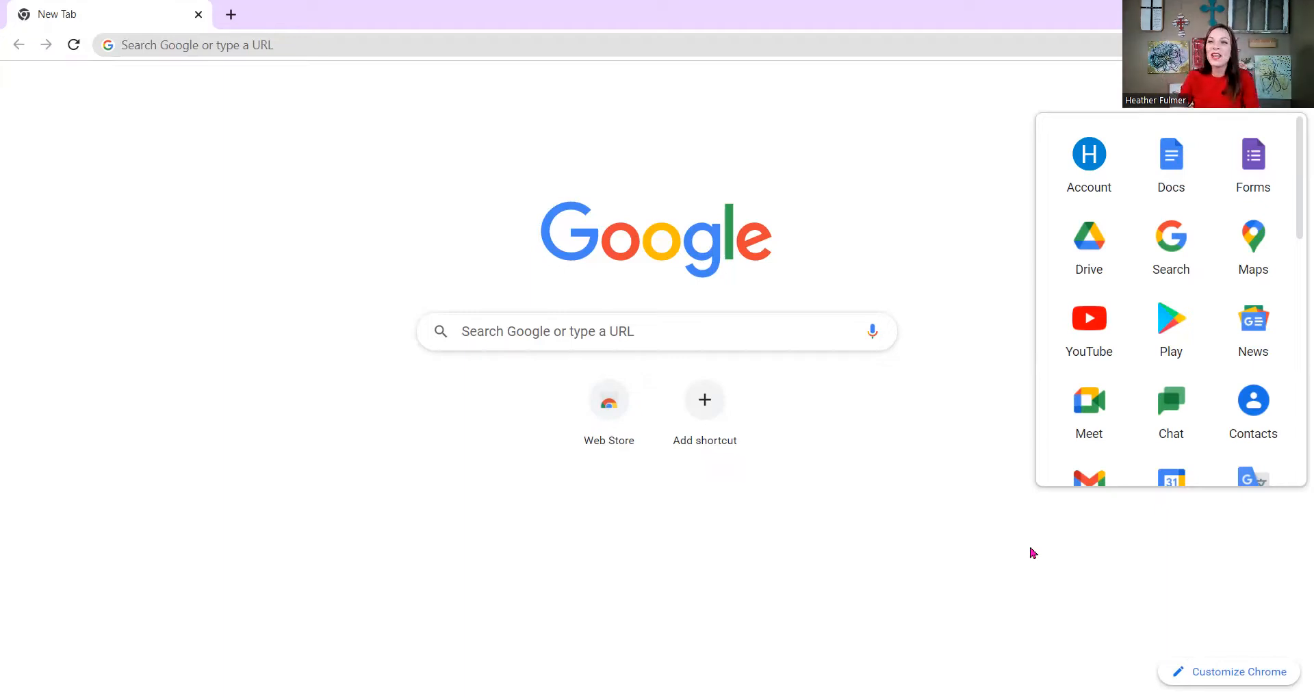
Go to Google Drive, expand My Drive, and open the June 20, 2022 document.
left_click(1088, 257)
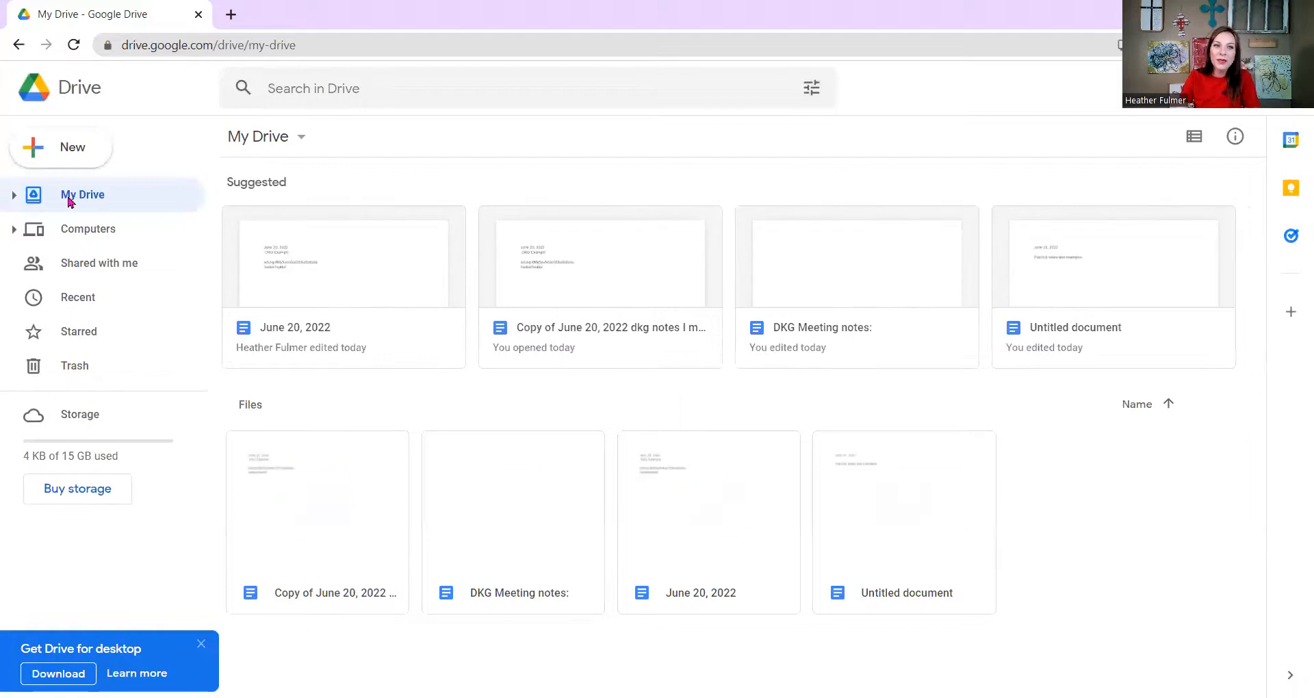
left_click(14, 195)
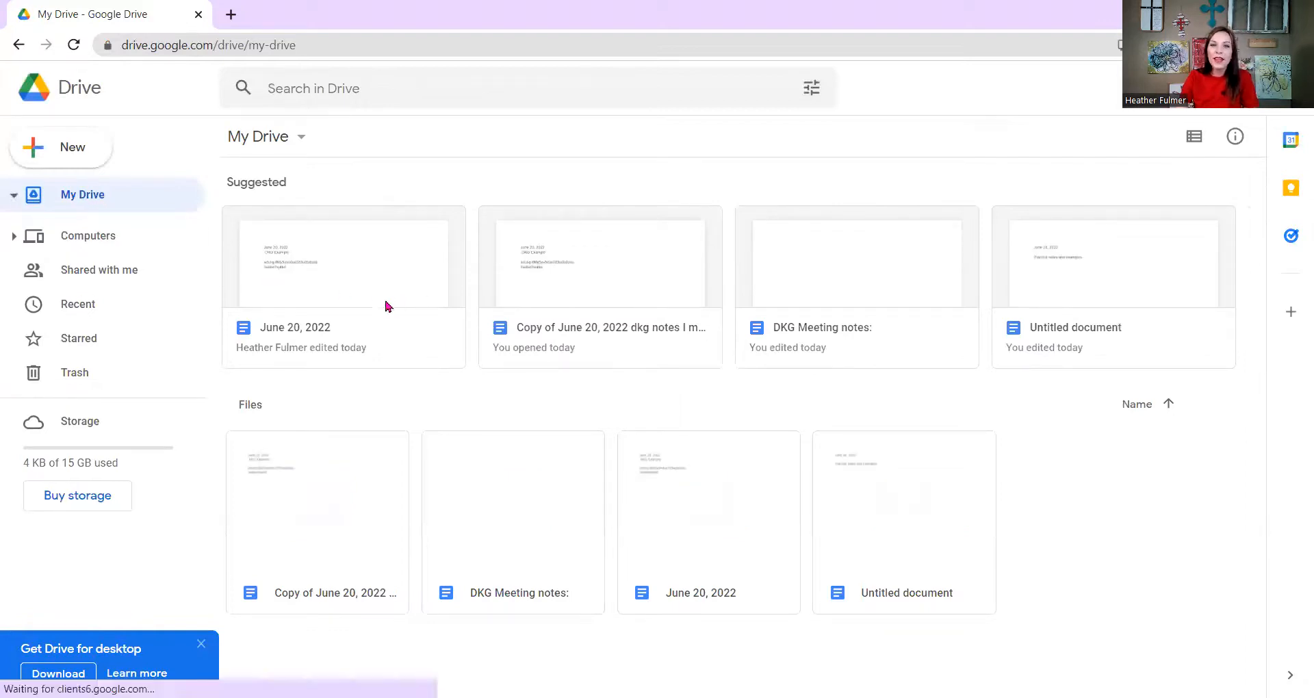
left_click(318, 268)
double_click(319, 268)
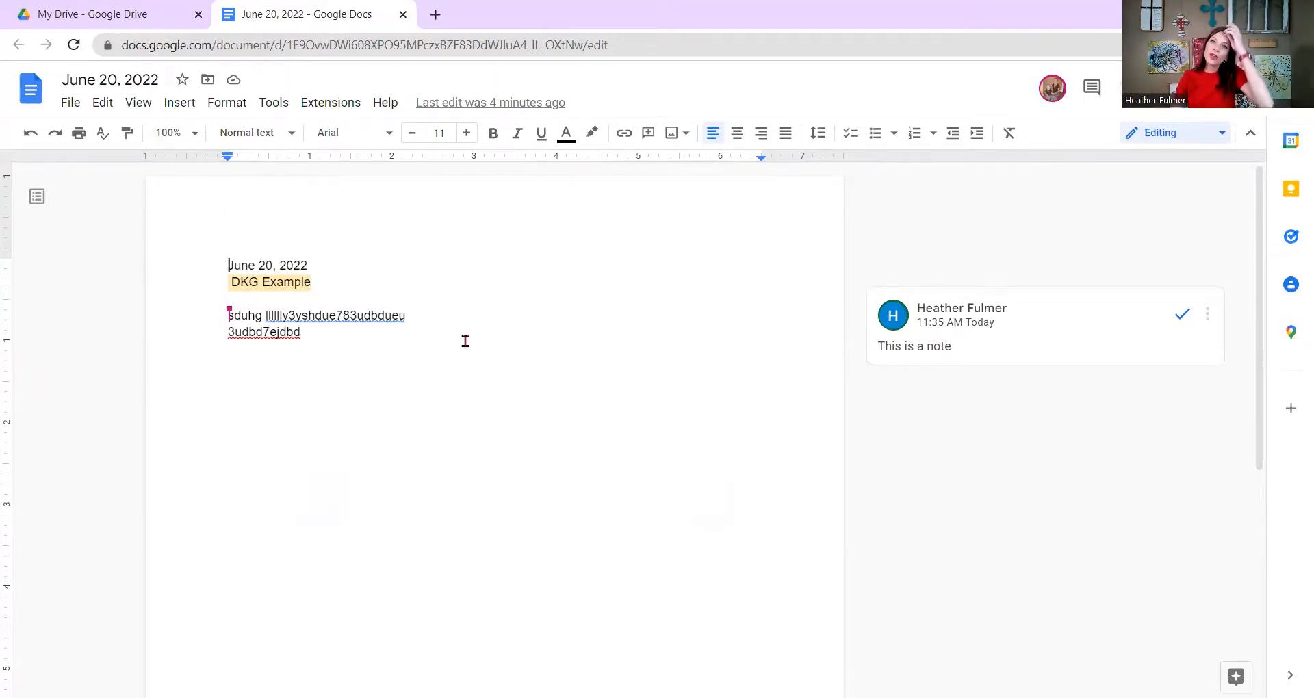
Close the June 20, 2022 document and move it to the trash.
left_click(402, 15)
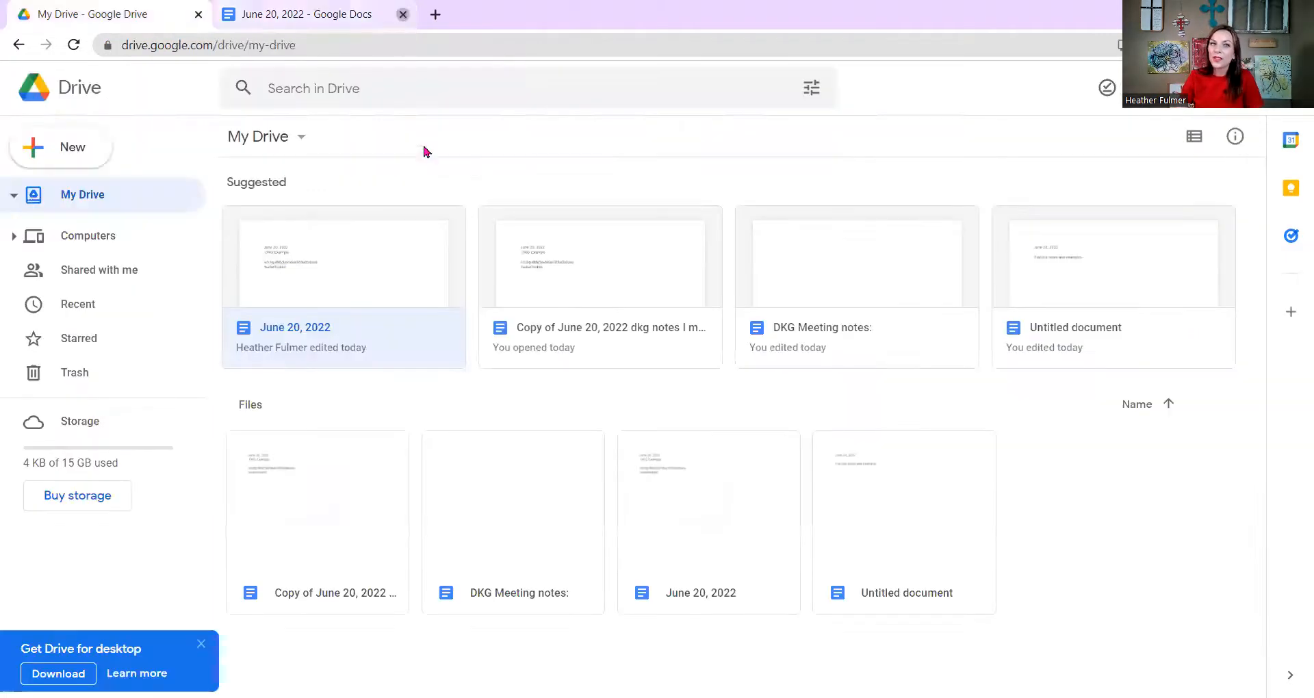
right_click(429, 297)
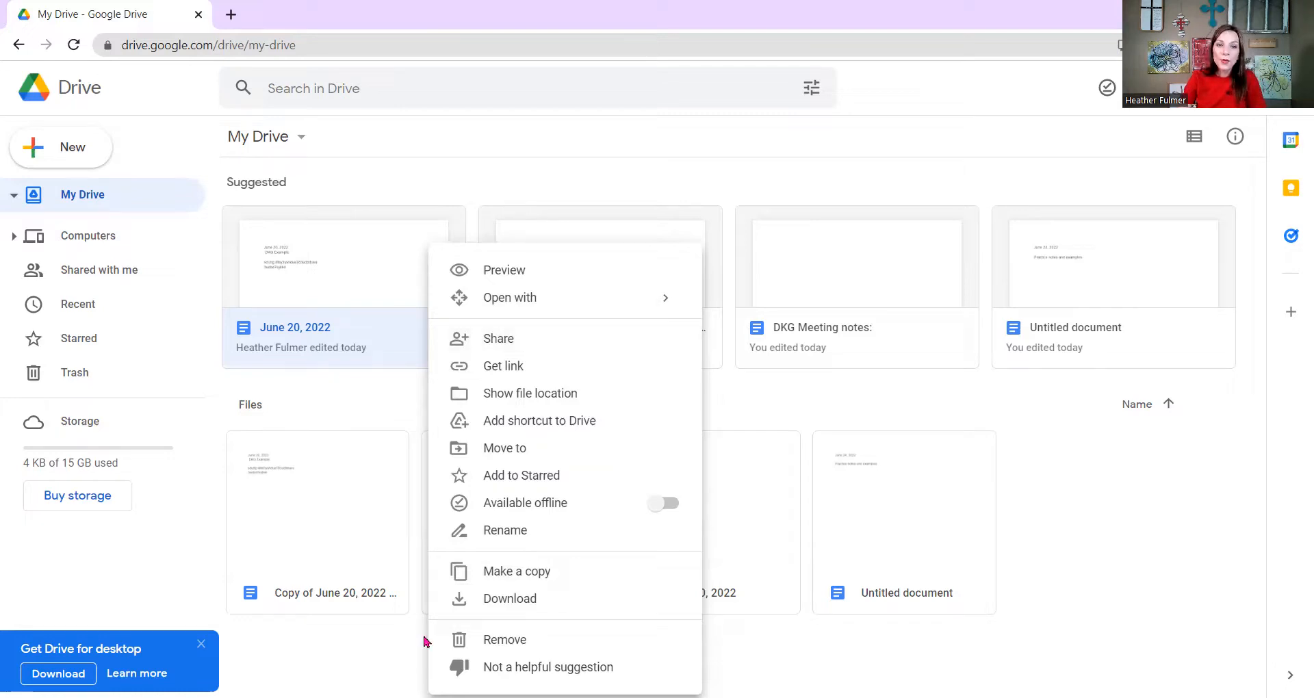
left_click(520, 642)
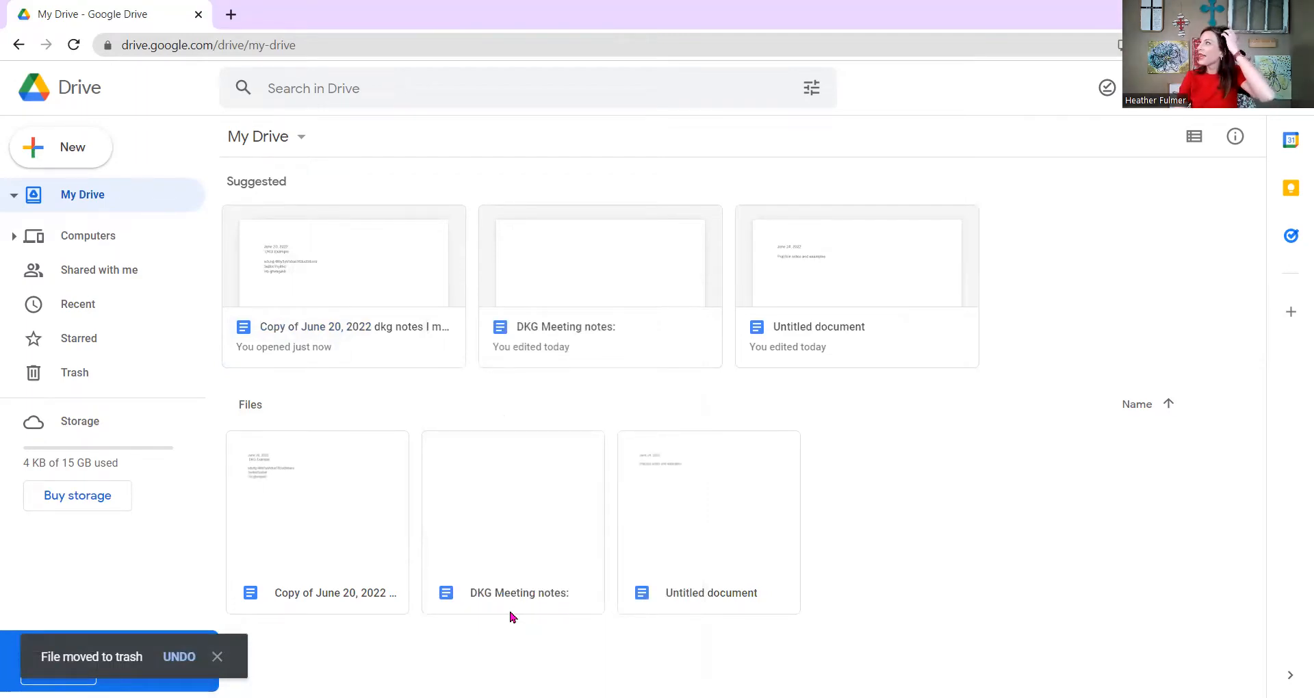
Delete June 20, 2022 forever from the Trash and return to My Drive.
left_click(97, 380)
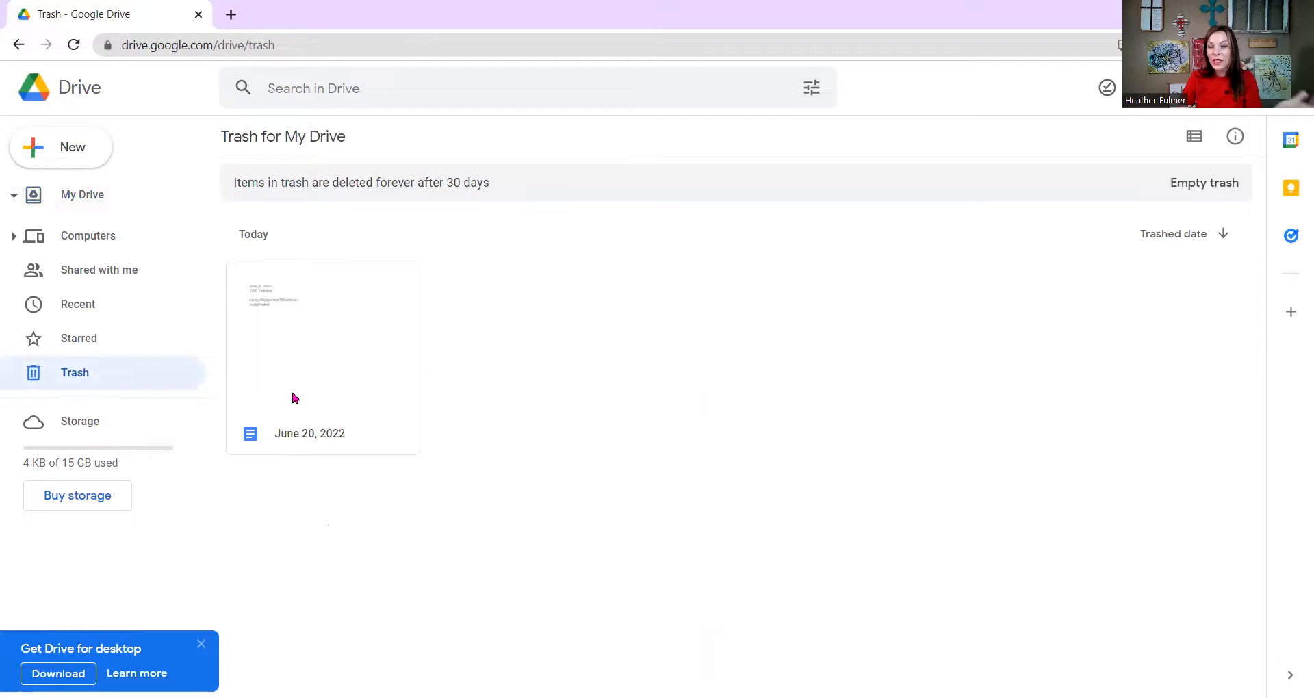
left_click(327, 382)
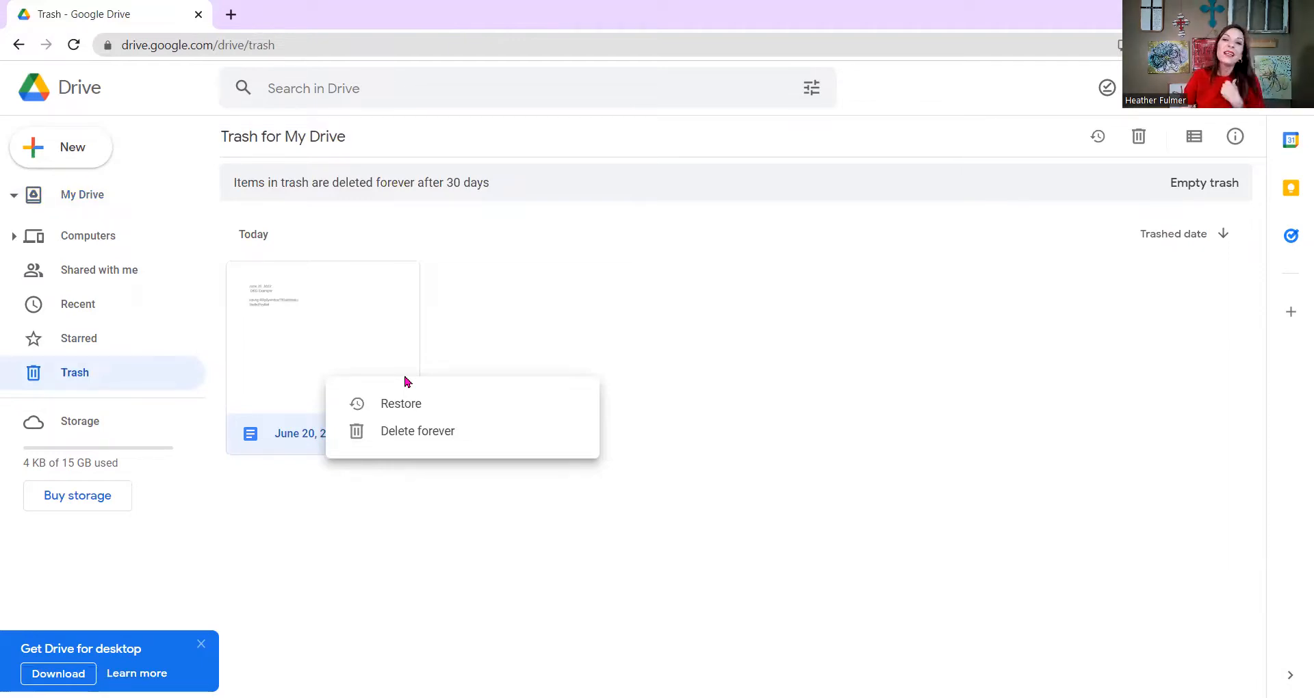
left_click(382, 431)
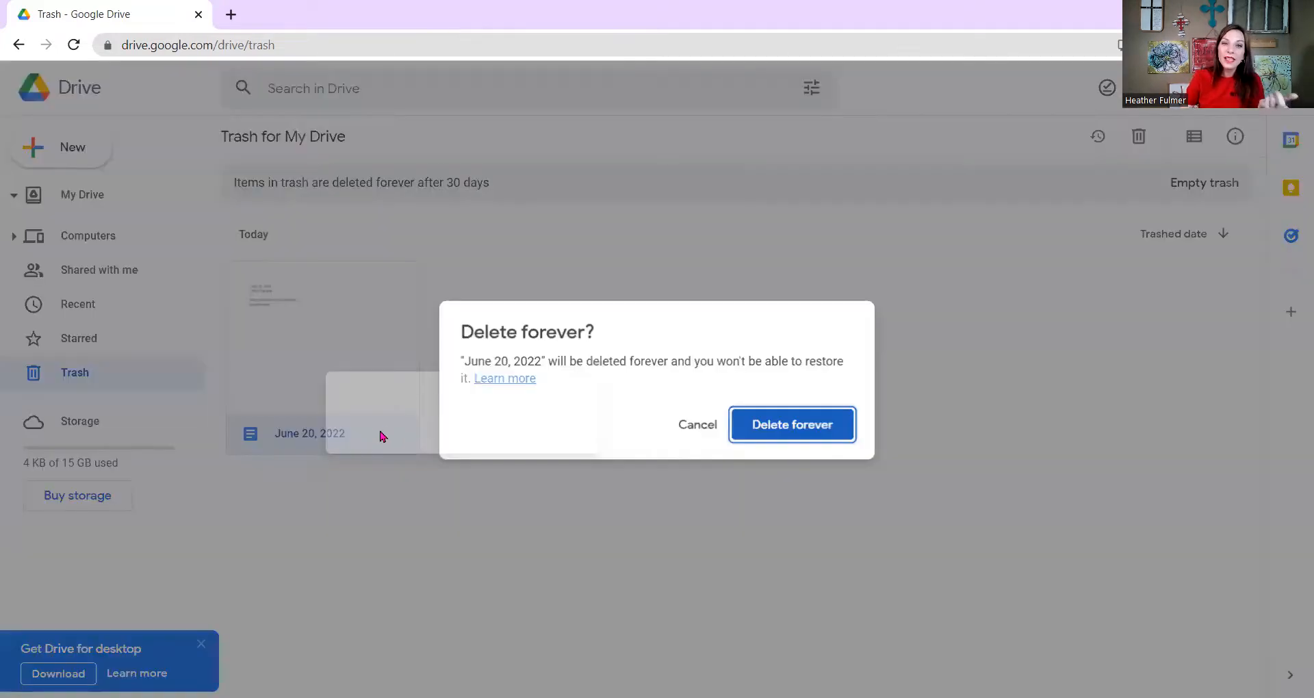
left_click(757, 427)
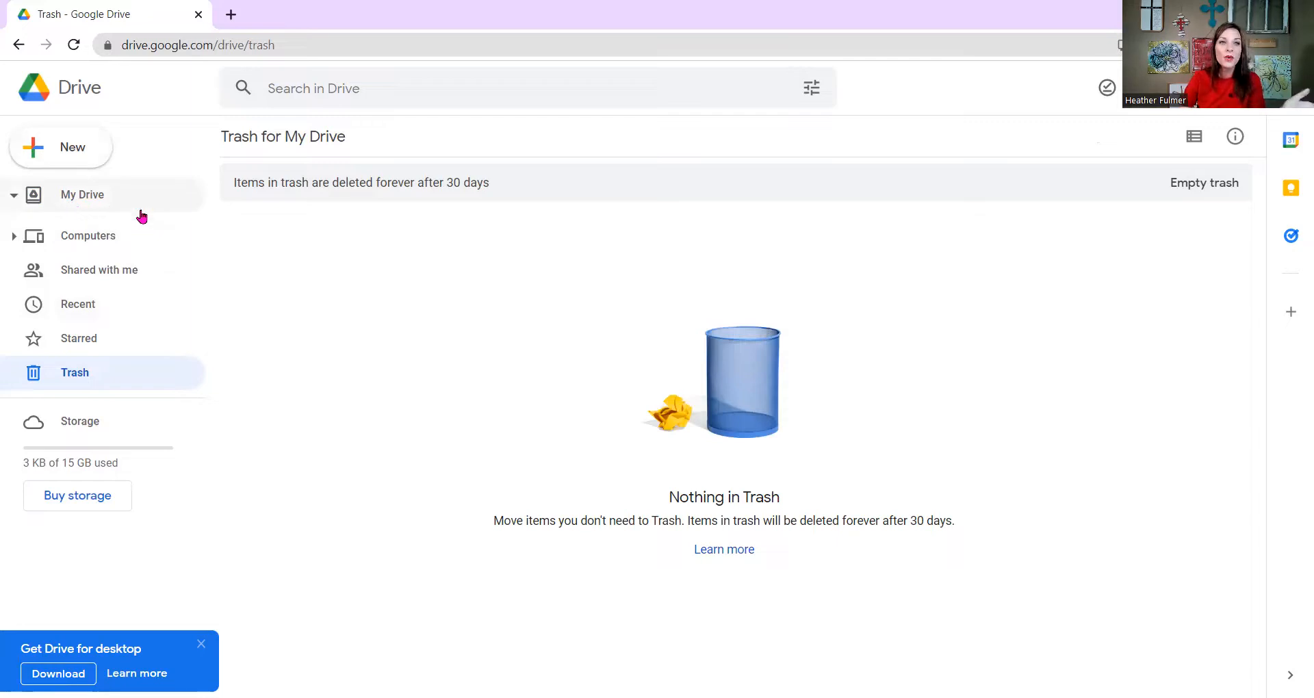
left_click(100, 204)
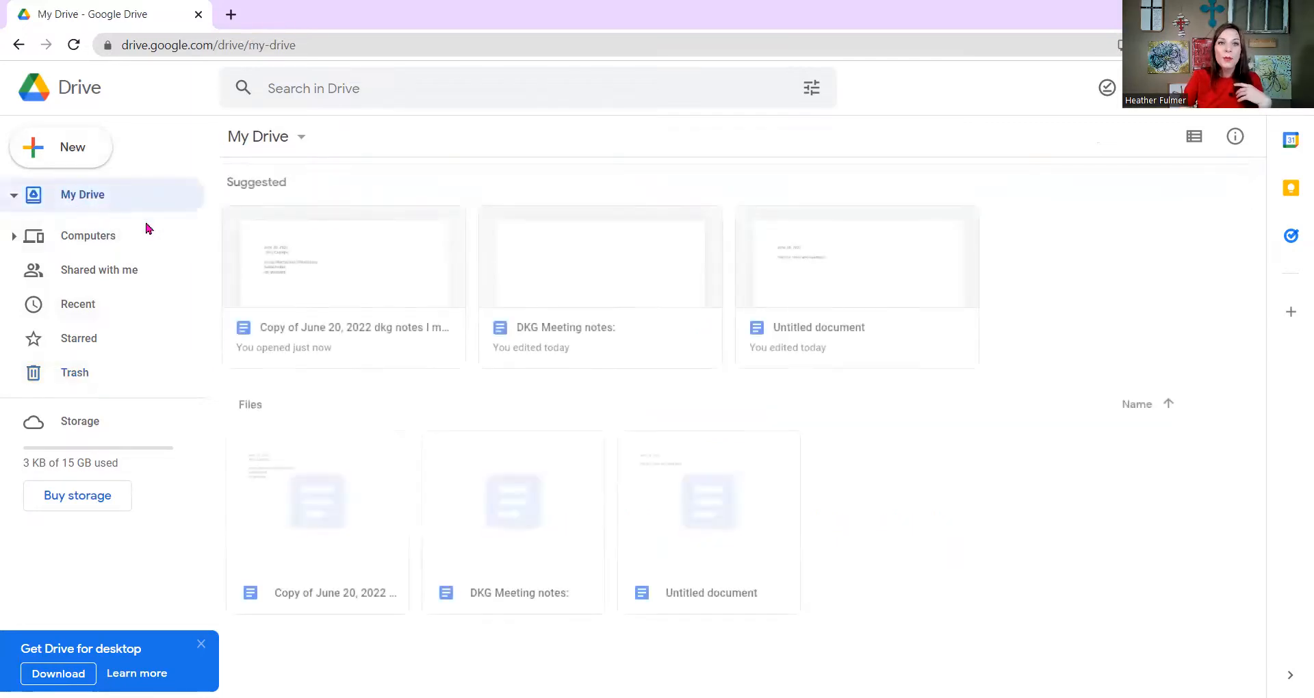
Open 'Copy of June 20, 2022 dkg notes I made only' in Google Docs and show its File menu.
left_click(400, 286)
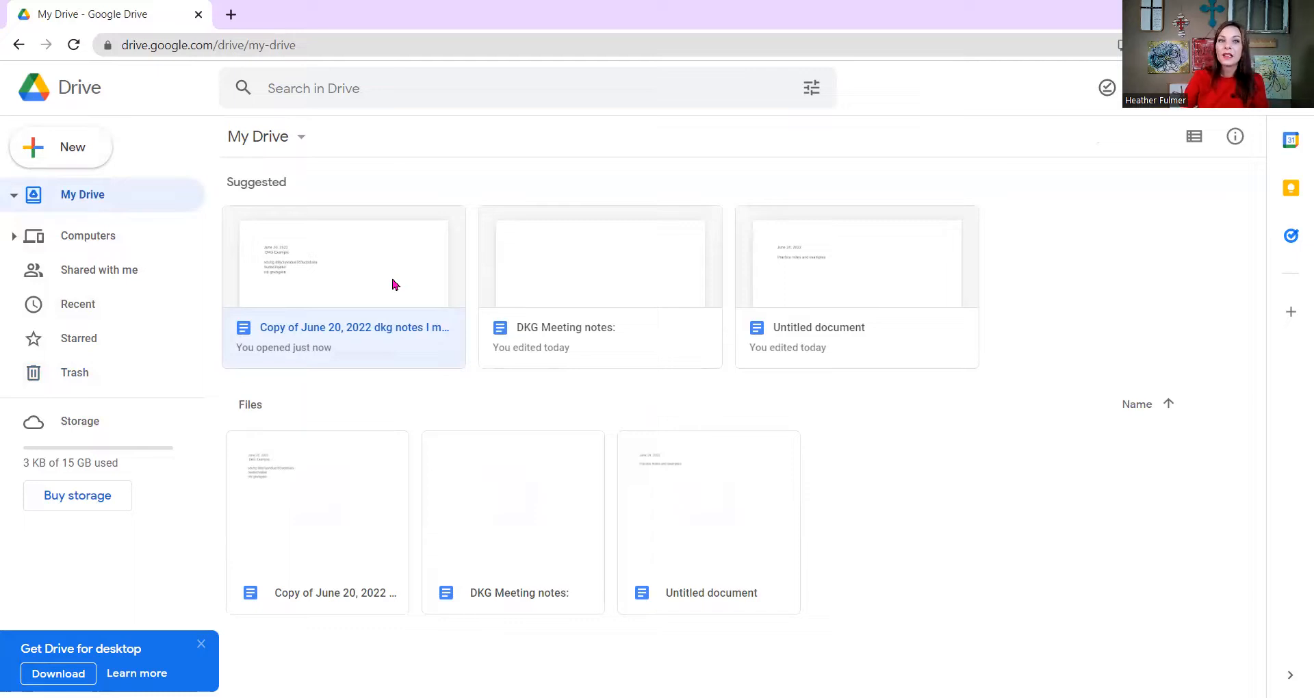
double_click(392, 281)
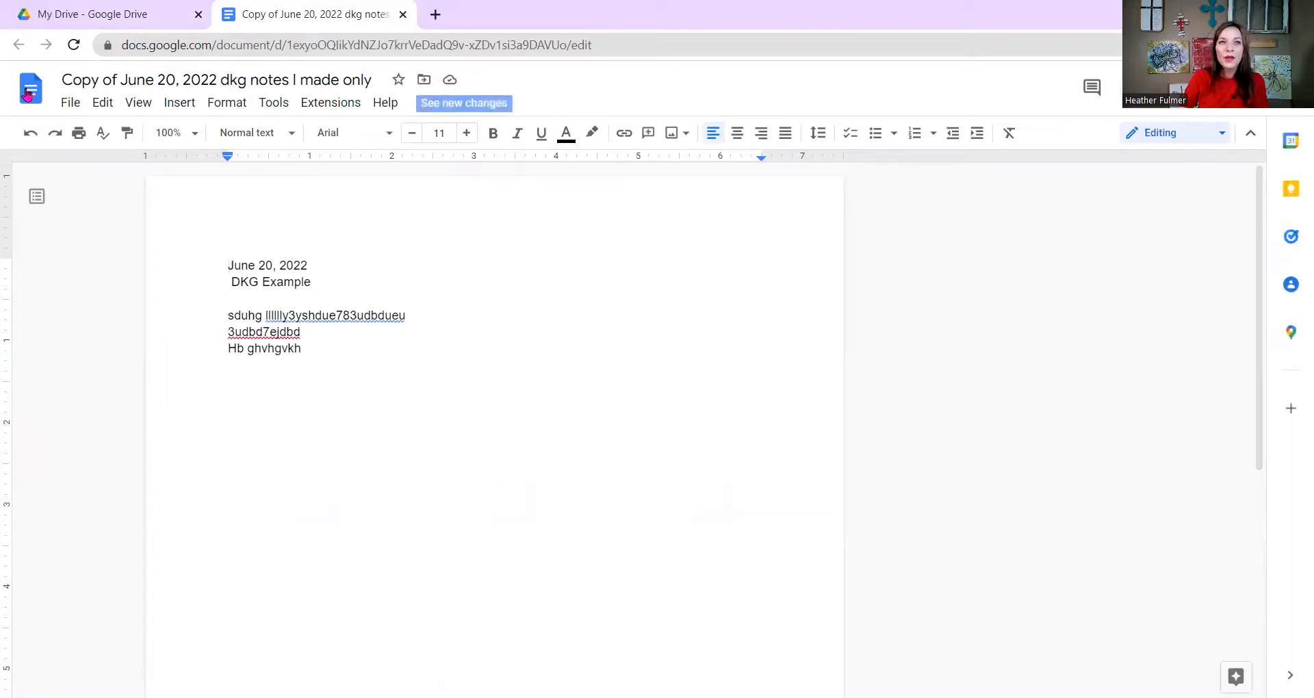
left_click(70, 104)
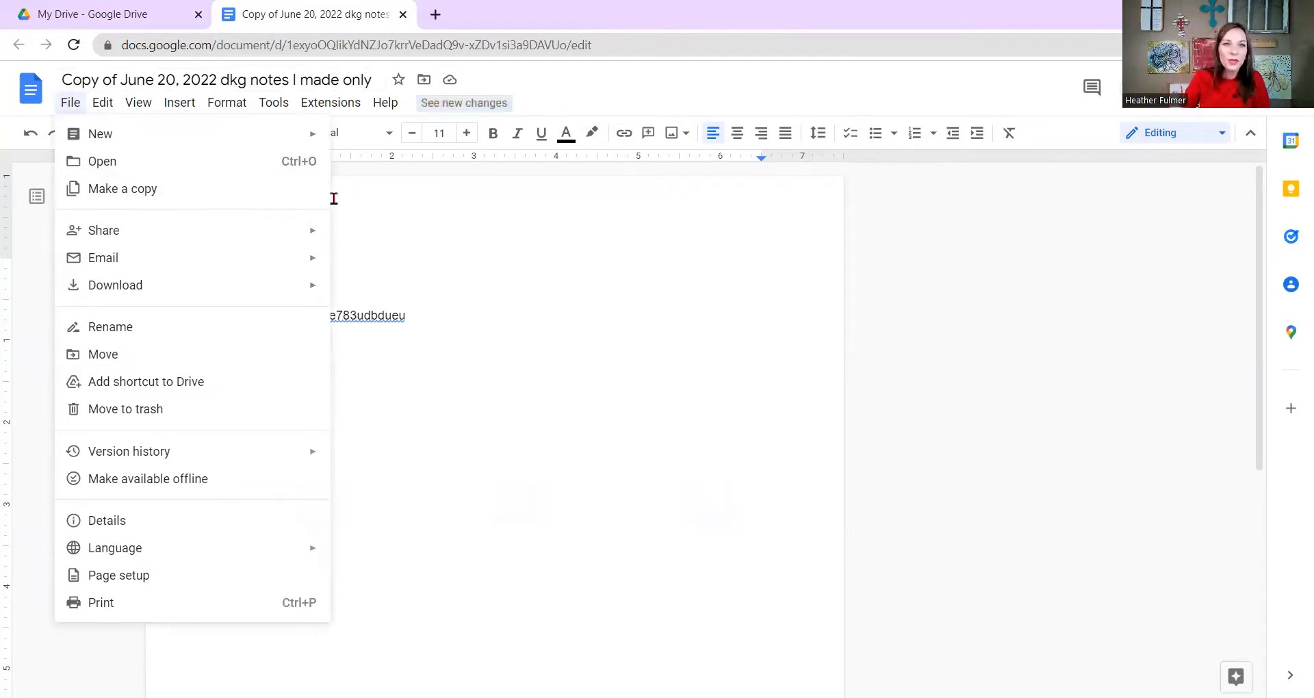
Dismiss the File menu and return to the copy's text.
left_click(500, 302)
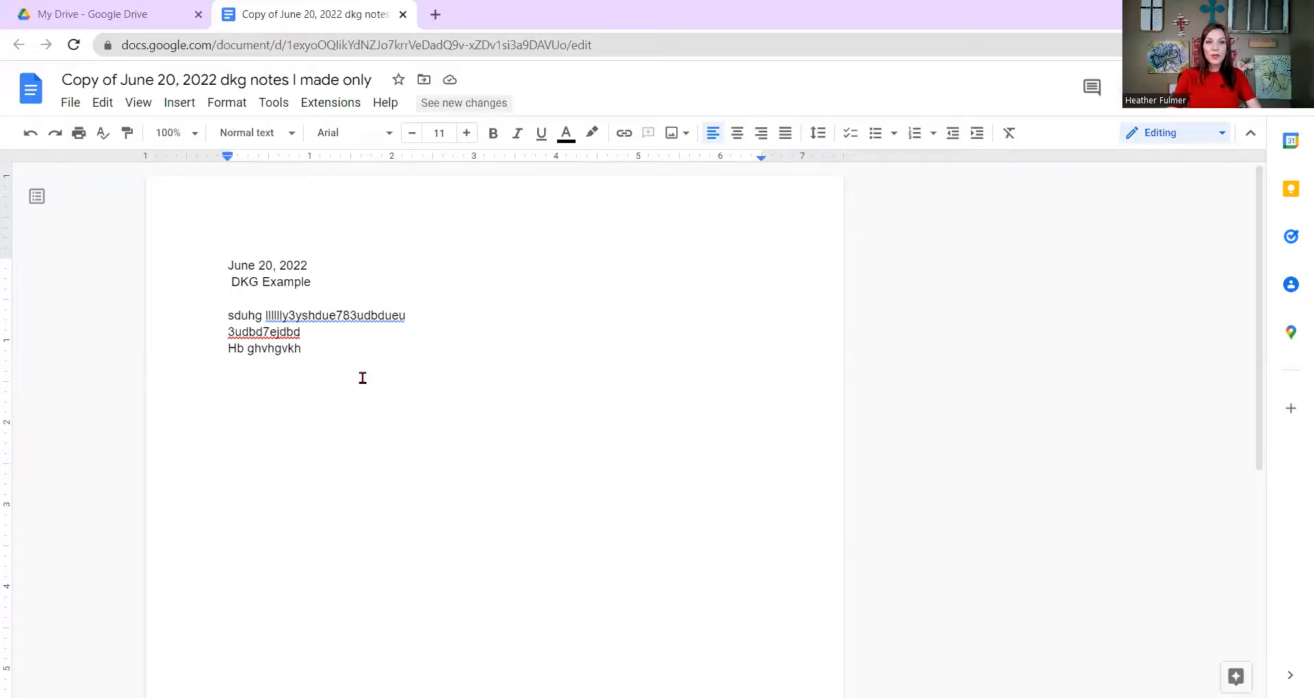
Add a new line reading 'dkg.org' below 'Hb ghvhgvkh' in the copy.
double_click(274, 349)
left_click_drag(220, 351, 217, 350)
left_click(290, 390)
left_click(396, 387)
key("Return")
key("Return")
key("Return")
type("dkg.o")
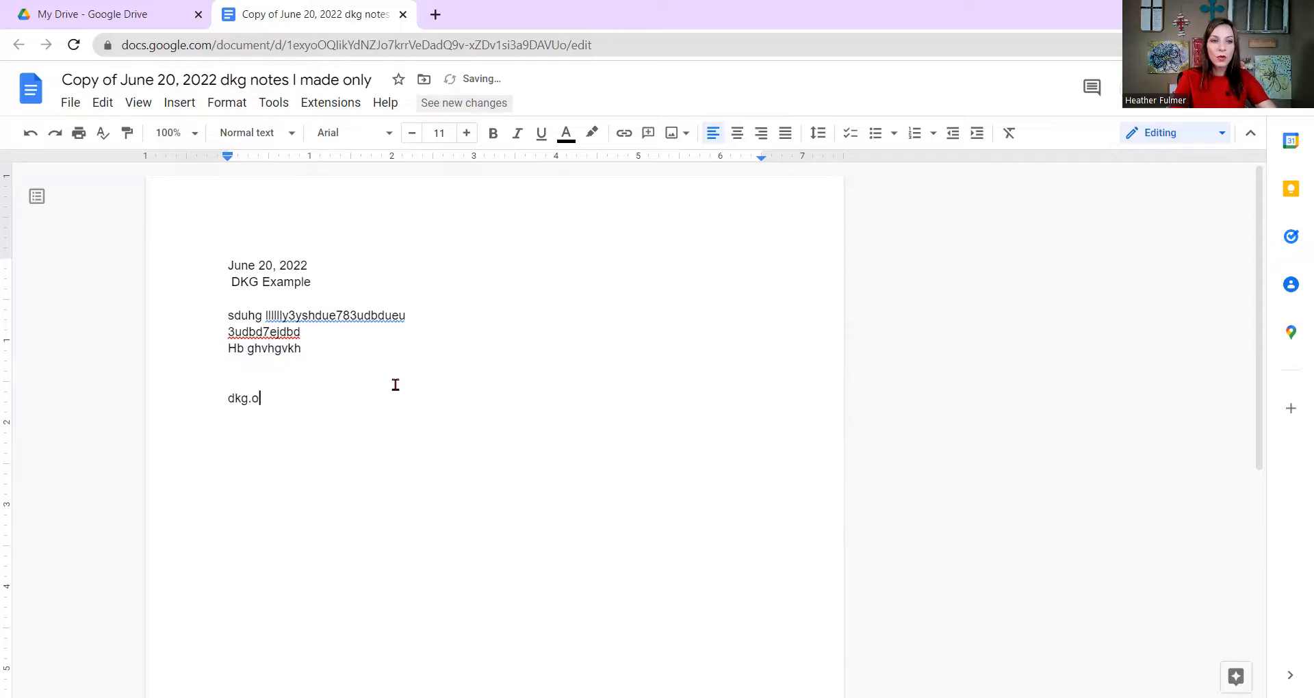
type("rg")
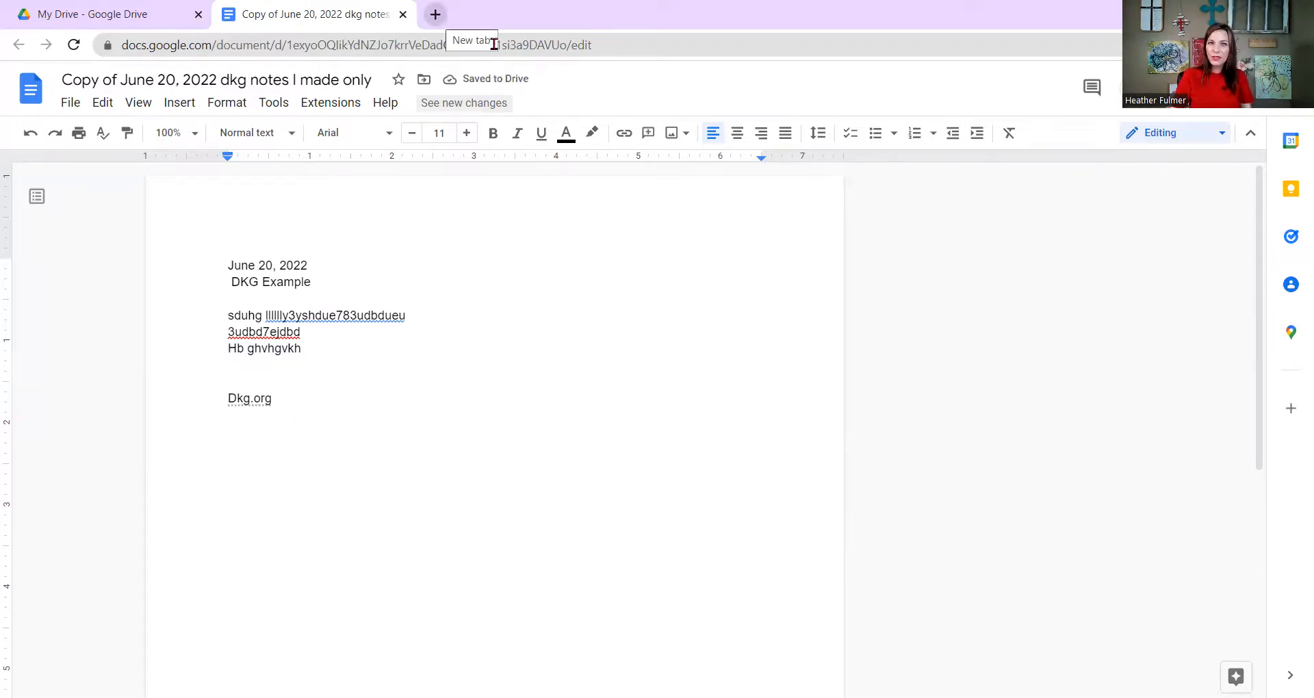
left_click(435, 14)
Load dkg.org in the new tab and copy its web address.
left_click(442, 46)
type("dk")
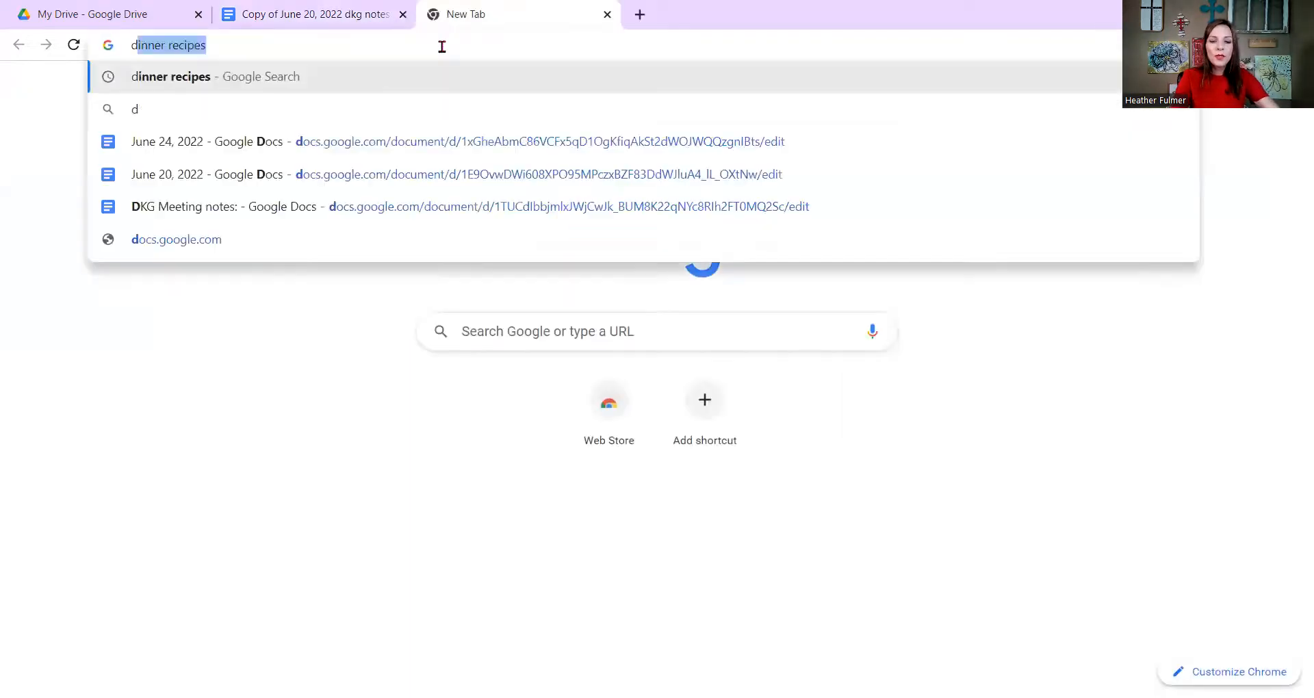
type("g.org forms")
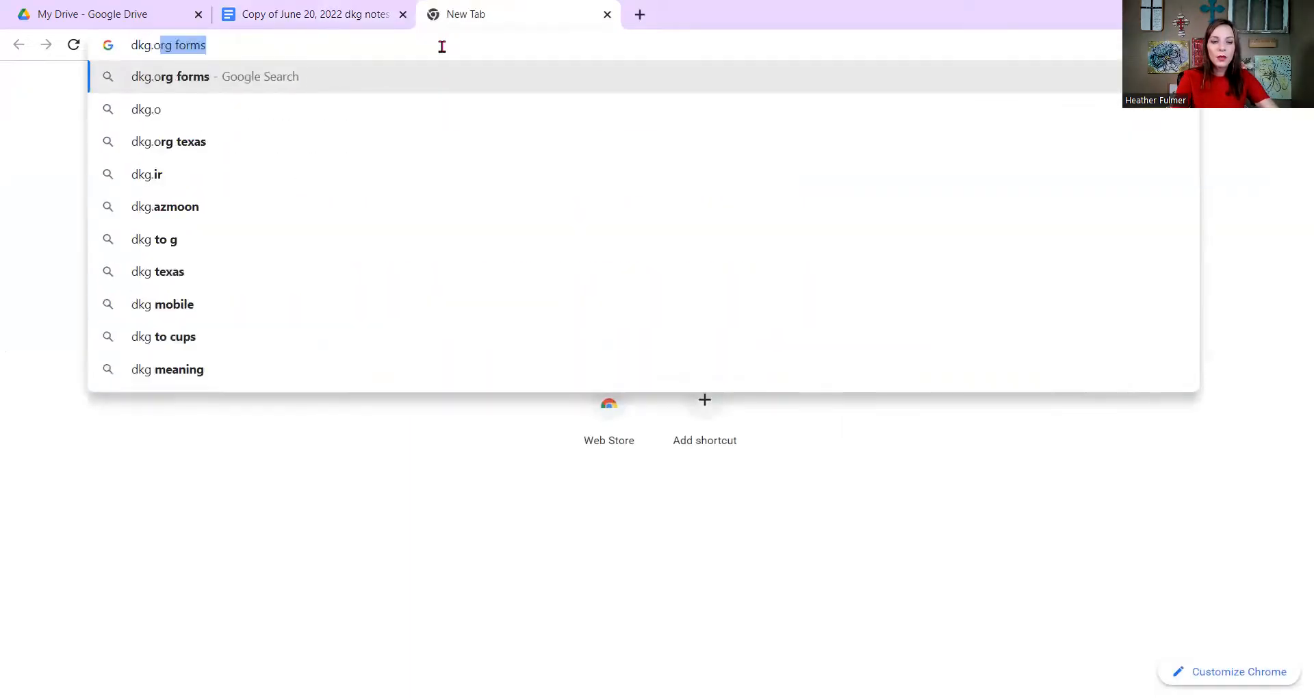
key("Return")
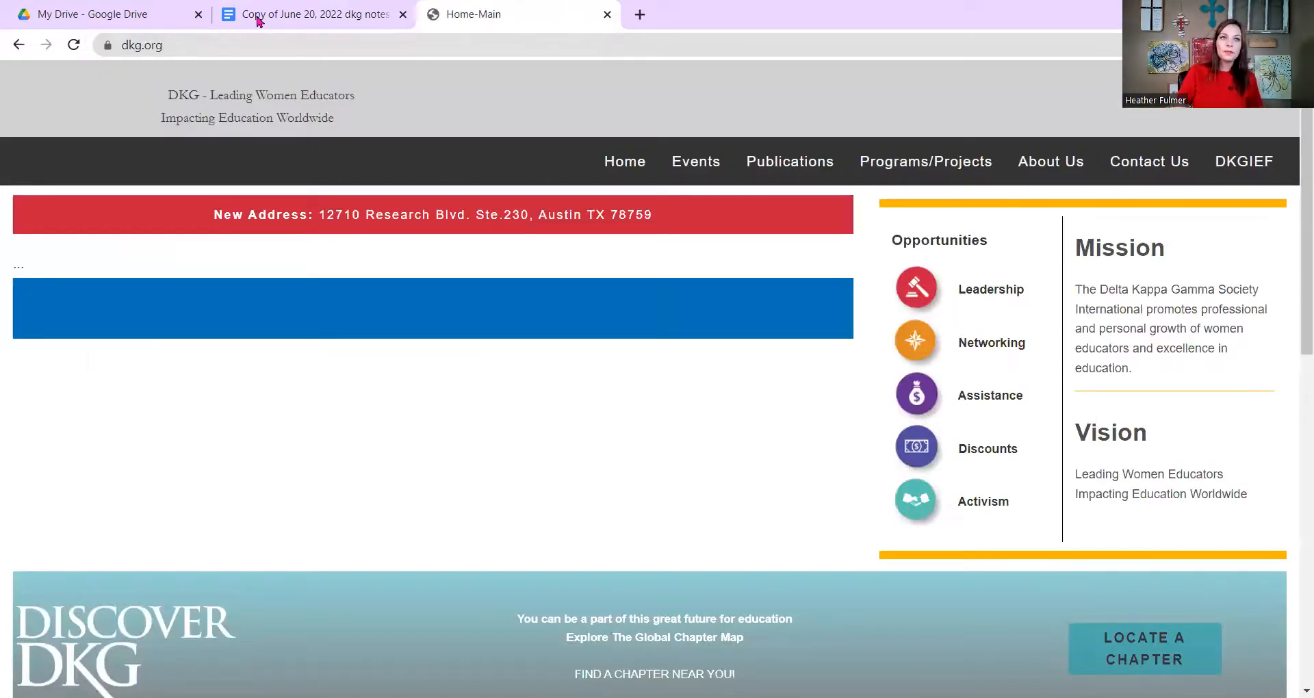
left_click(234, 45)
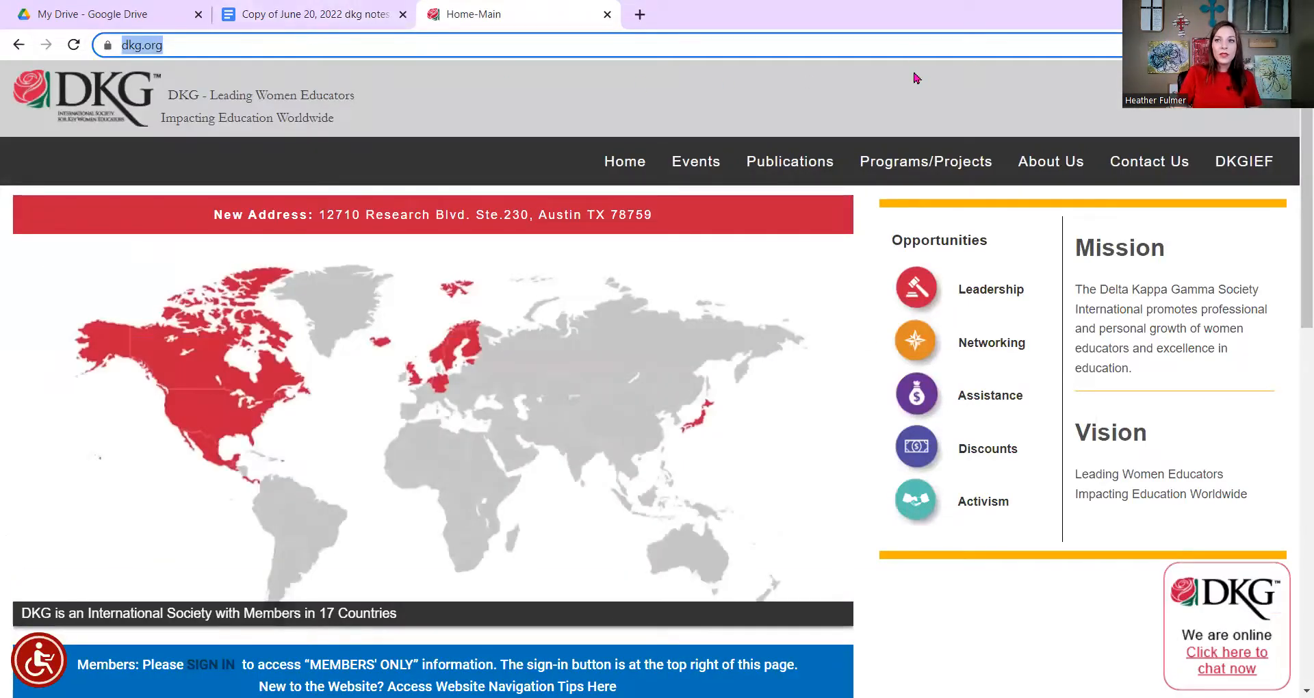
right_click(160, 48)
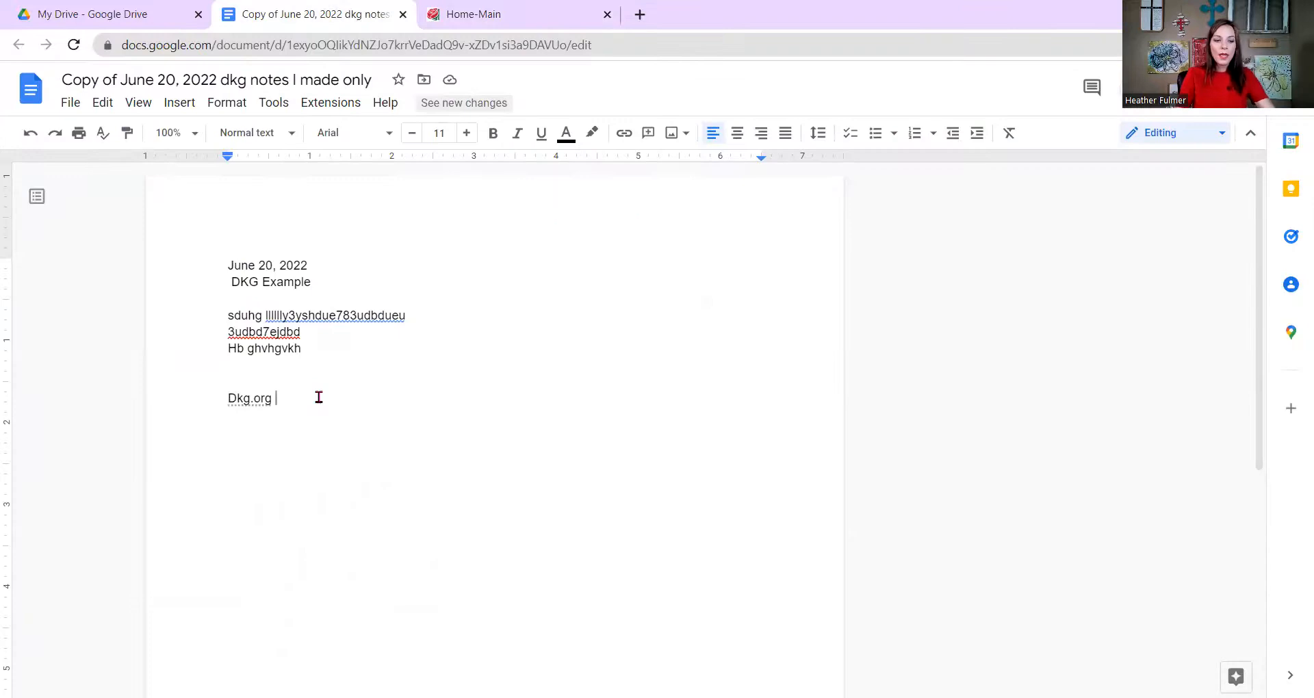
key("ctrl+v")
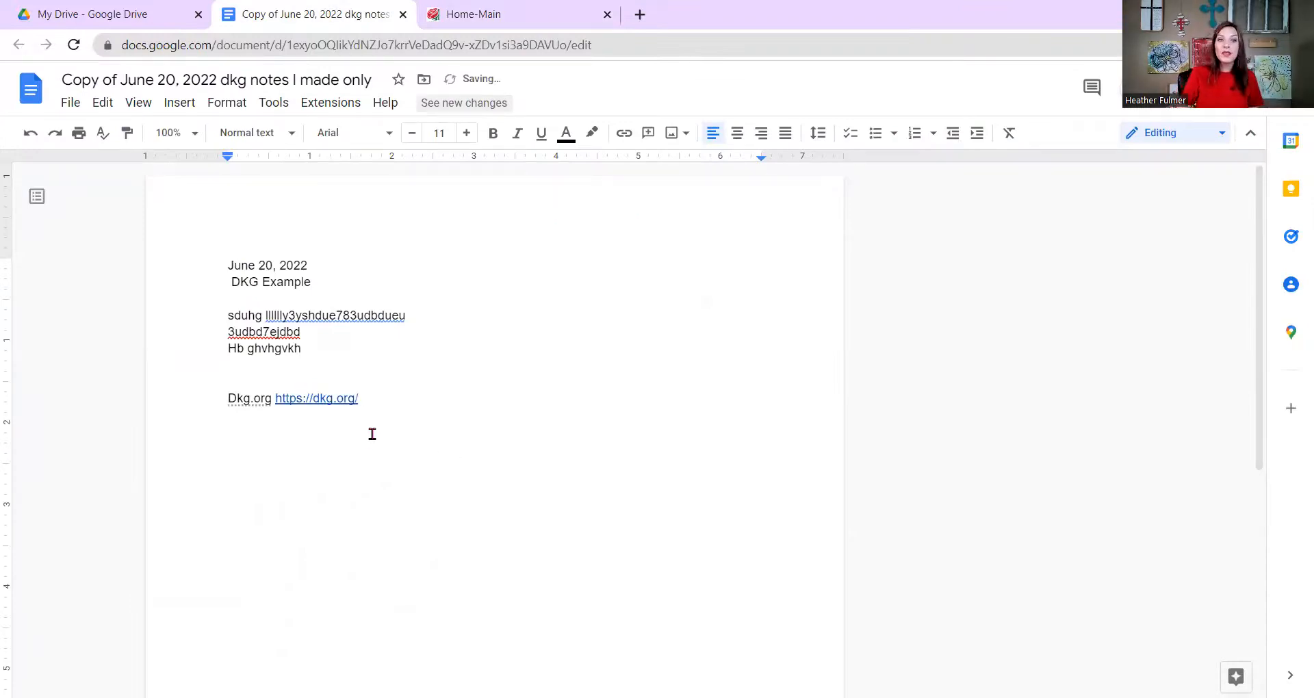
left_click(277, 401)
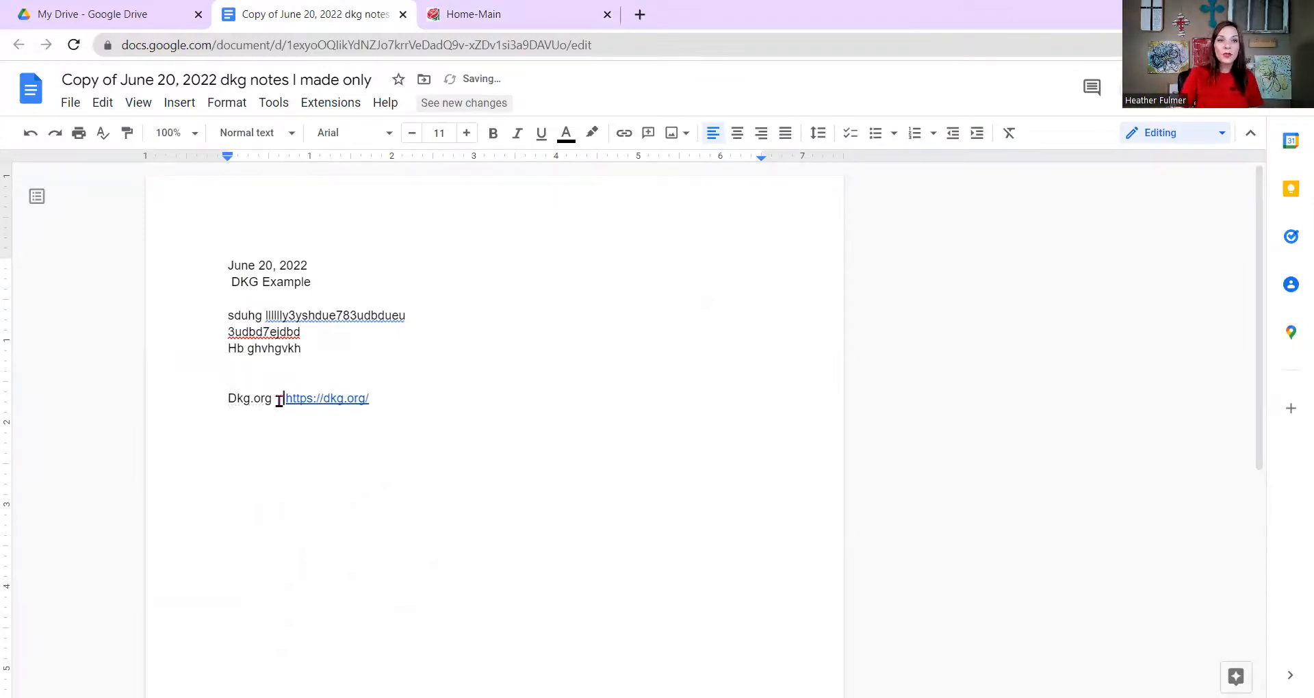
left_click_drag(280, 401, 228, 401)
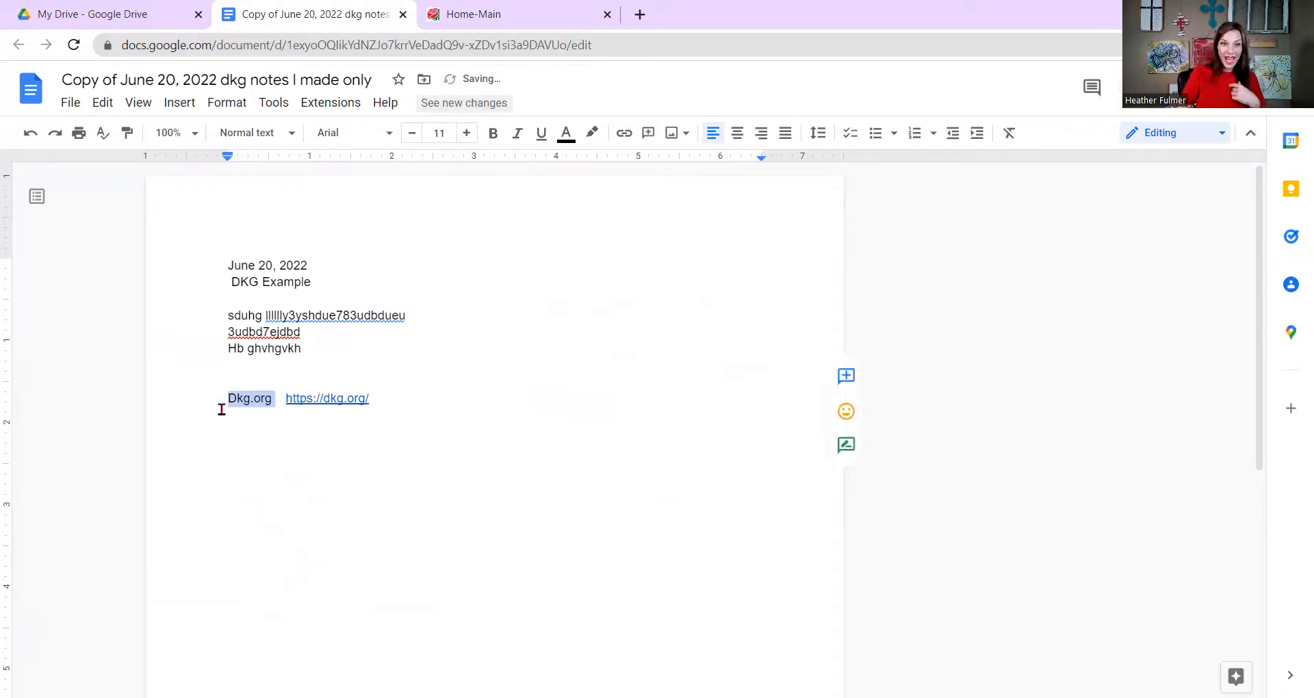
left_click_drag(396, 405, 284, 402)
key("ctrl+c")
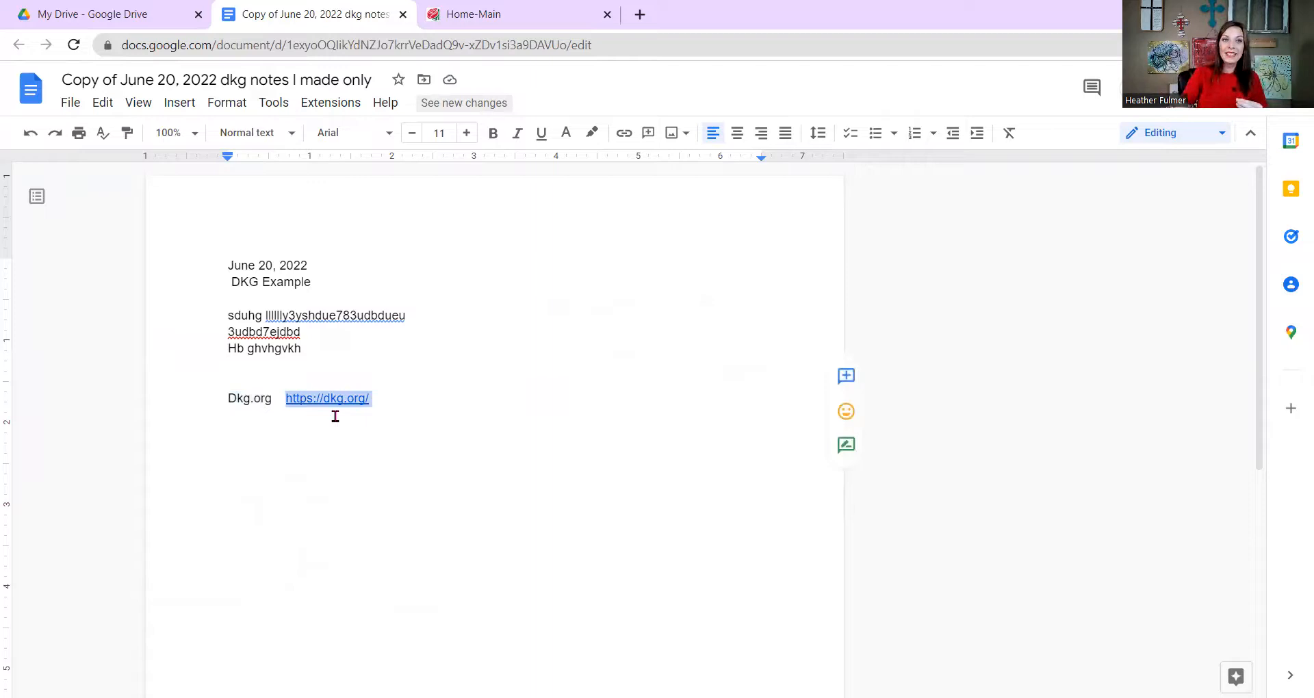
double_click(445, 331)
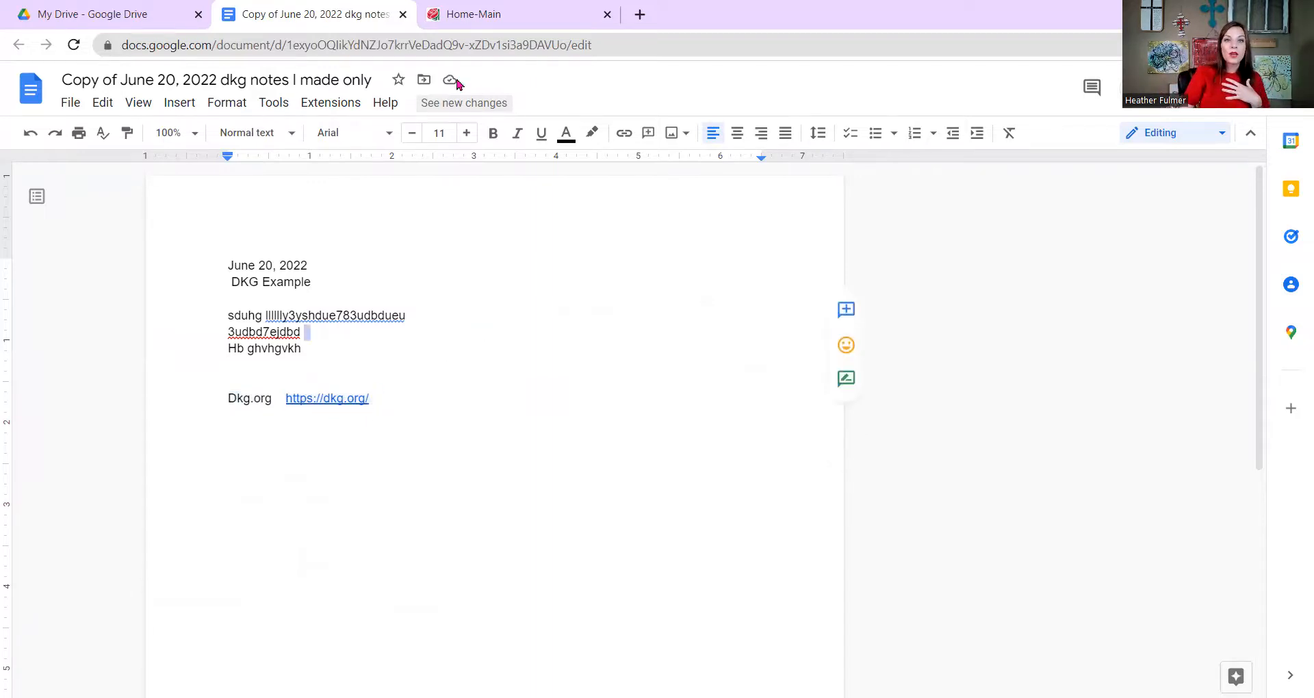
left_click(466, 13)
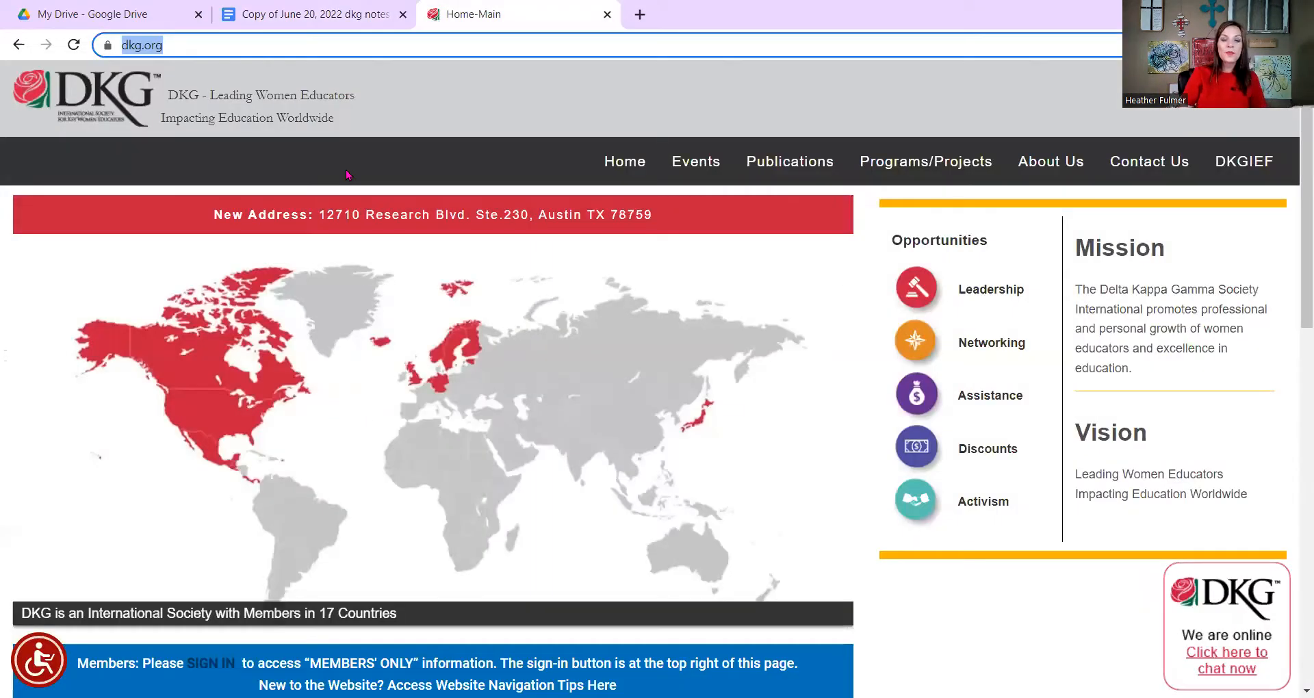
left_click(157, 46)
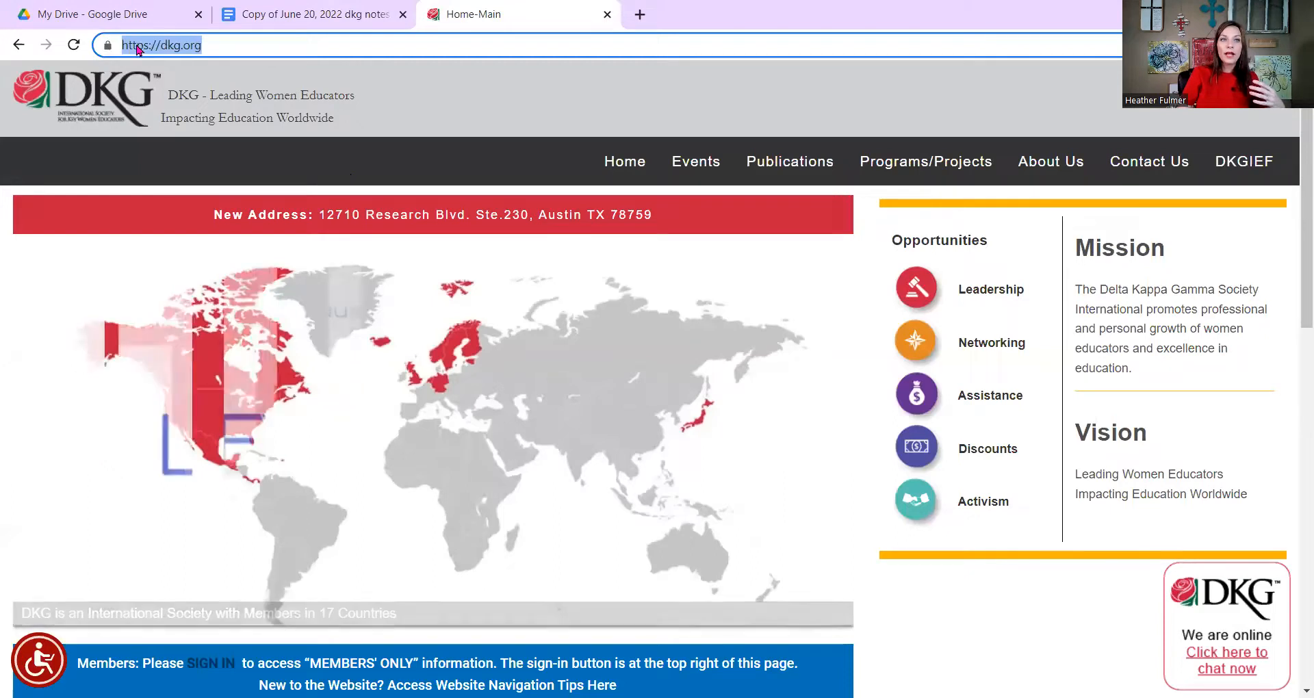
right_click(142, 48)
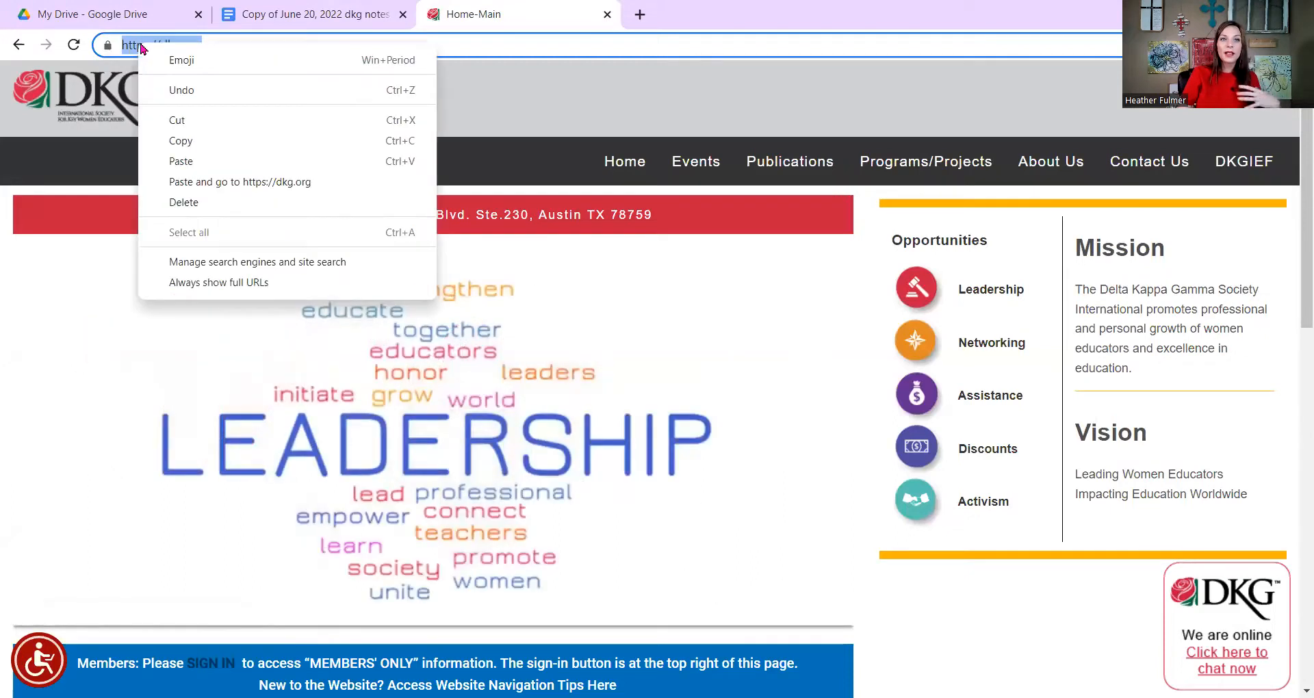
left_click(182, 141)
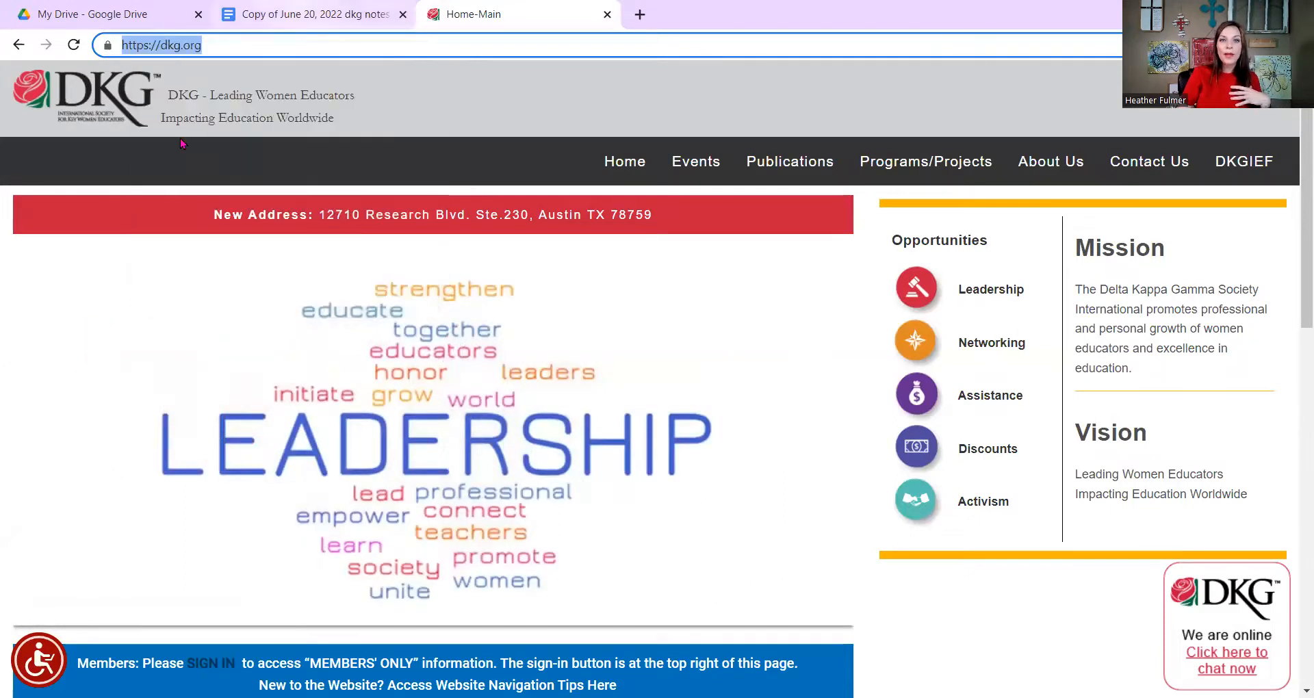
key("ctrl+shift+Tab")
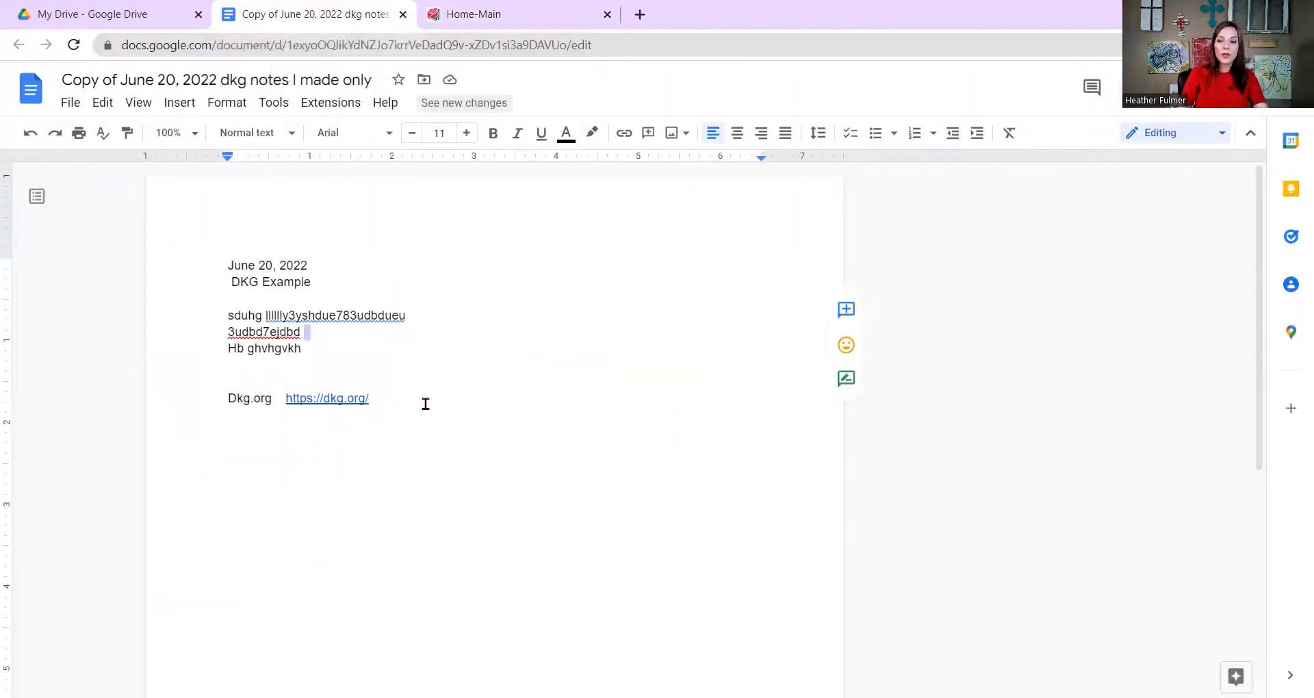
left_click(425, 404)
key("Return")
key("Return")
right_click(317, 493)
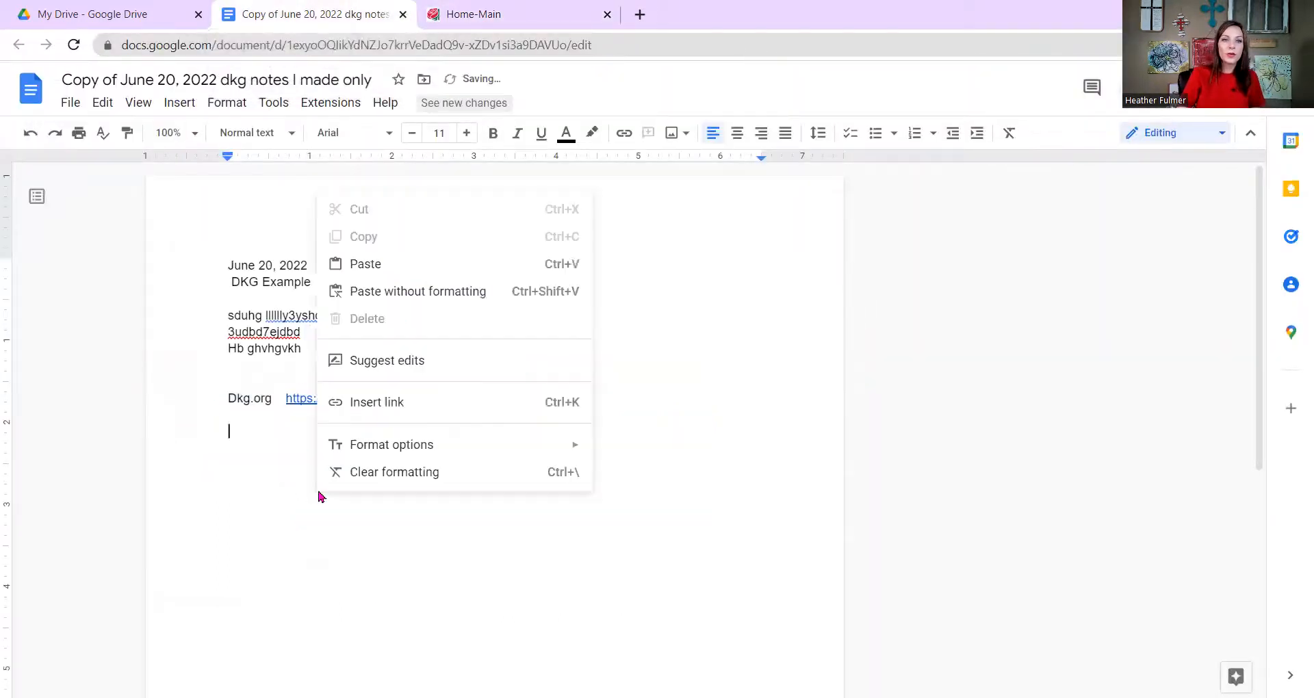
left_click(399, 267)
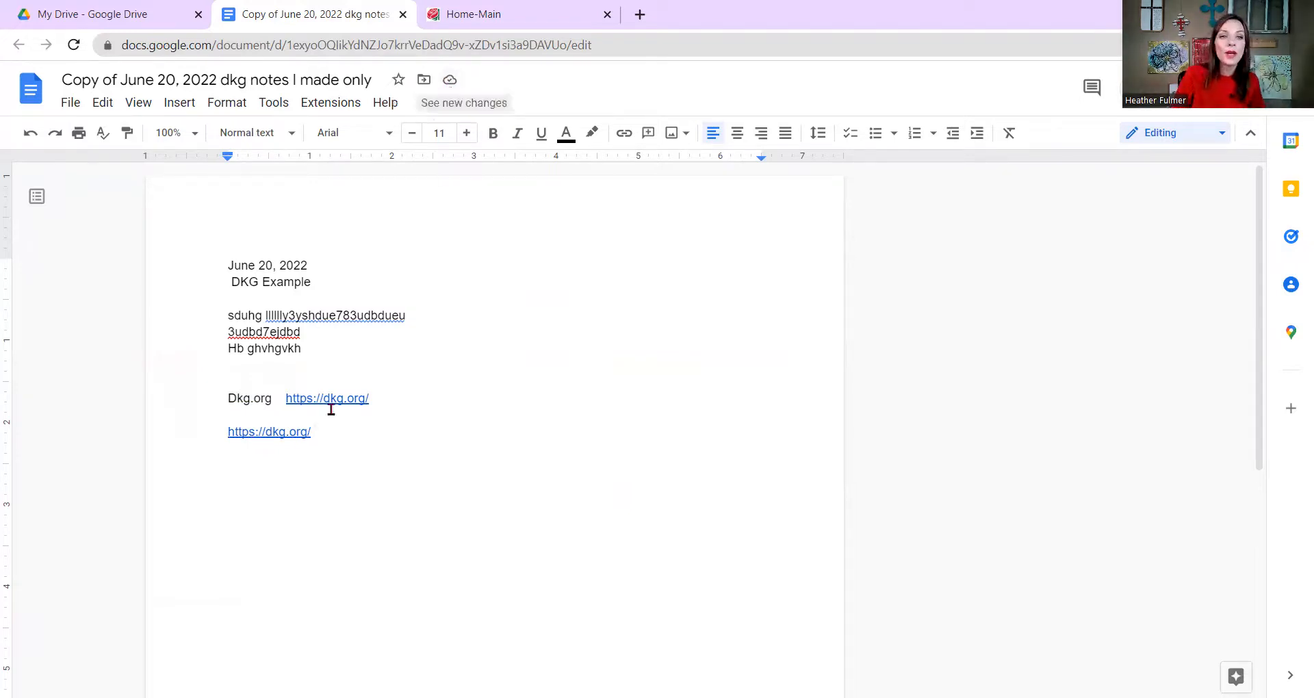
left_click(464, 24)
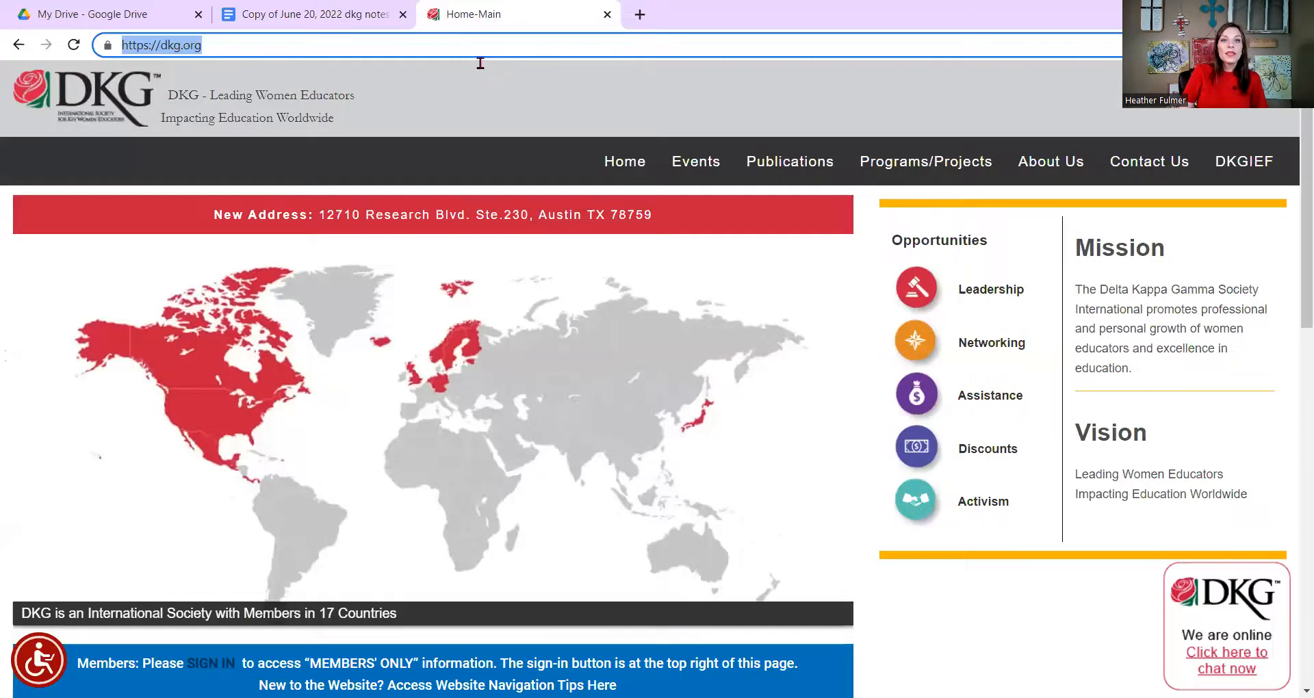
Close the DKG tab, confirm the first dkg.org link opens the DKG site, then close it again.
key("ctrl+w")
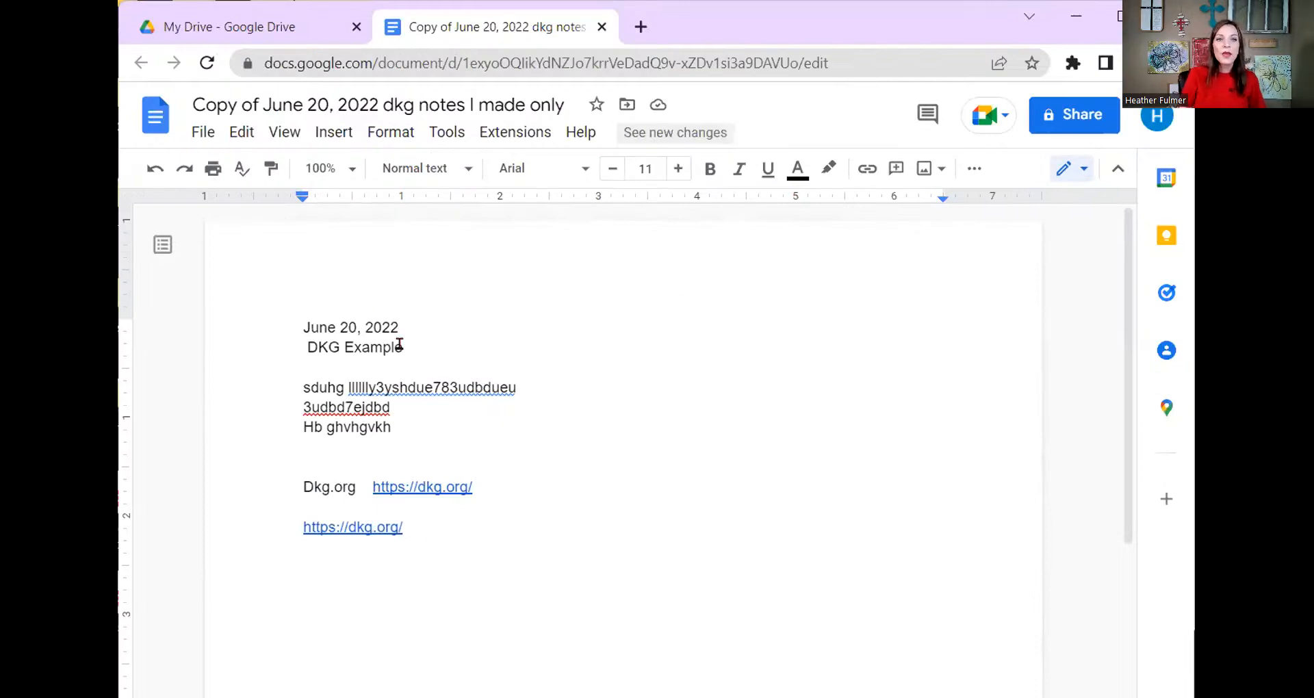
left_click(399, 486)
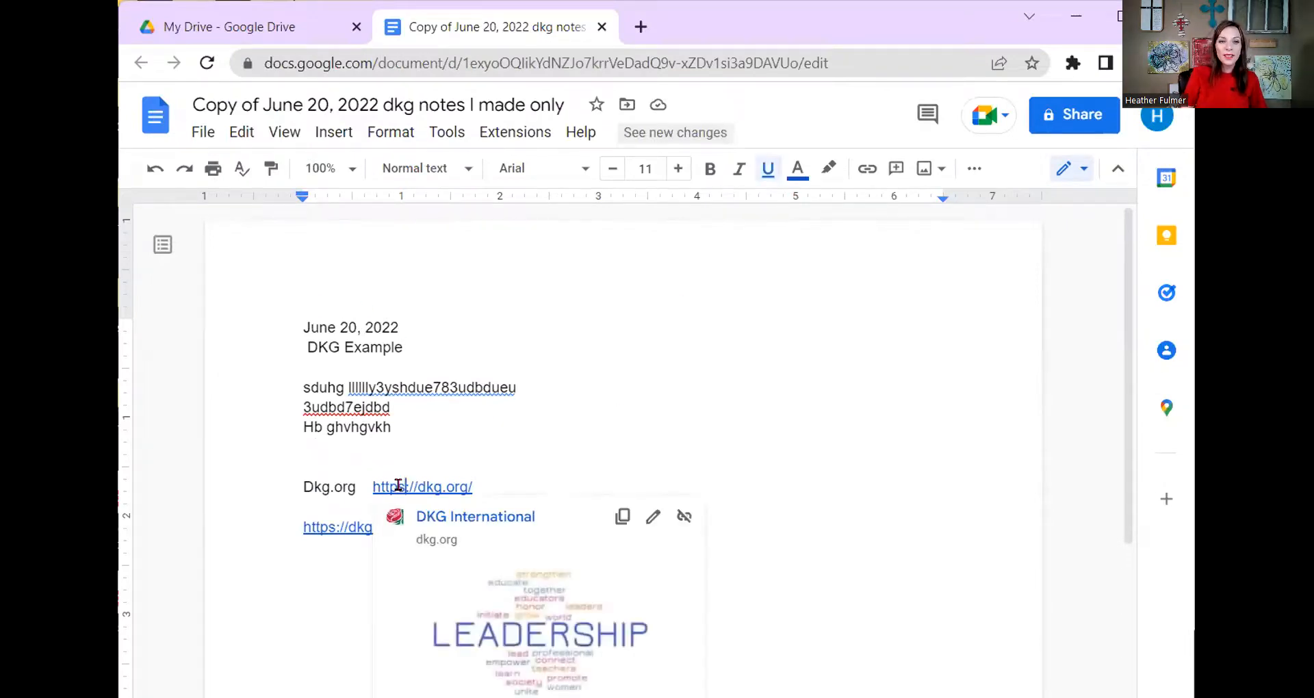
left_click(445, 516)
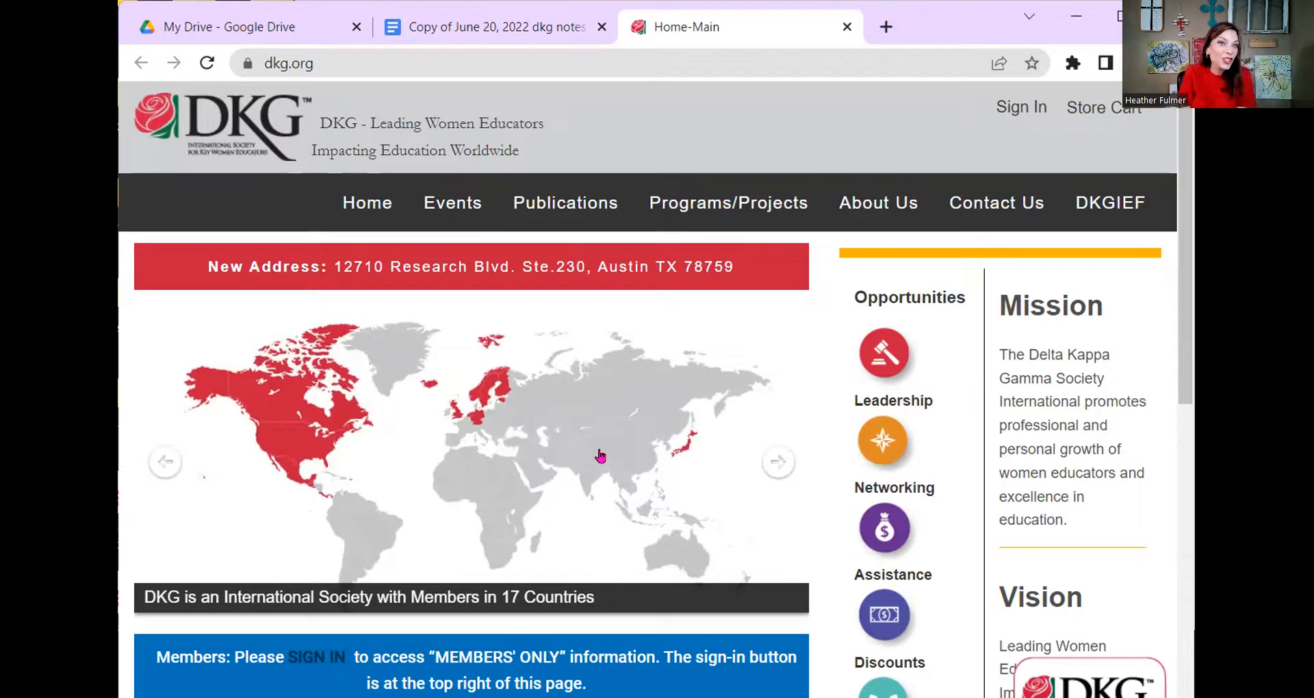
left_click(847, 26)
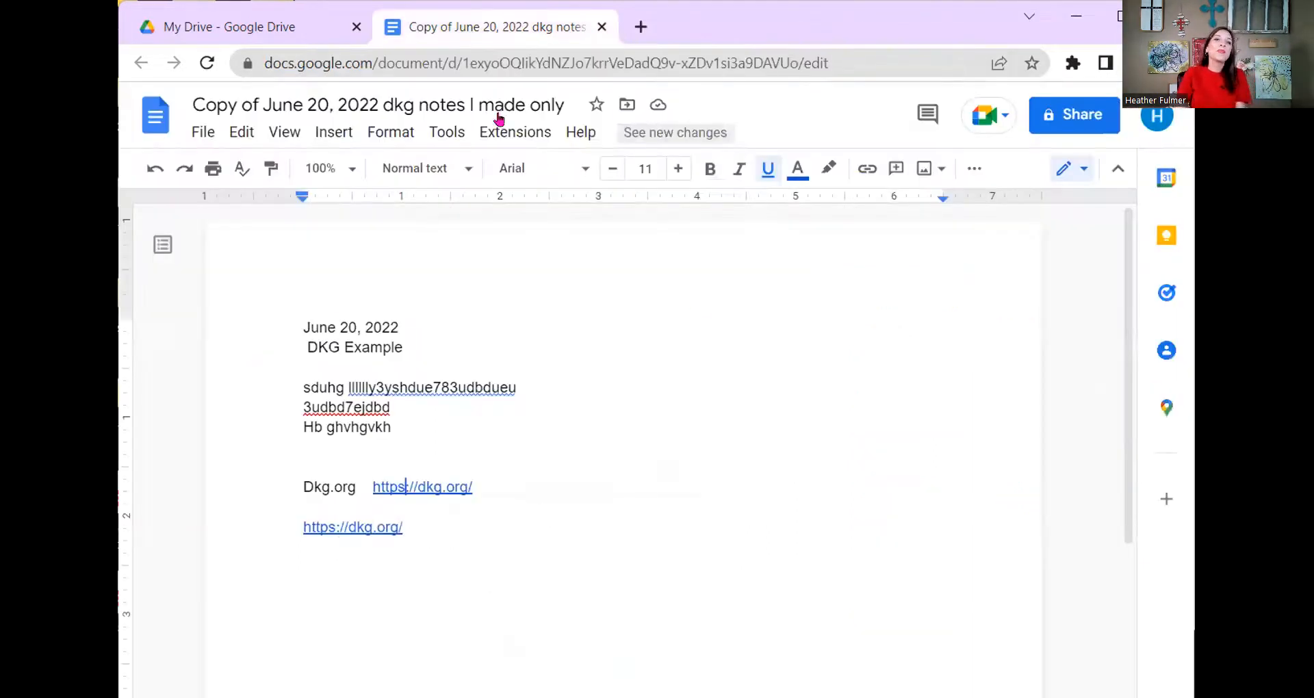